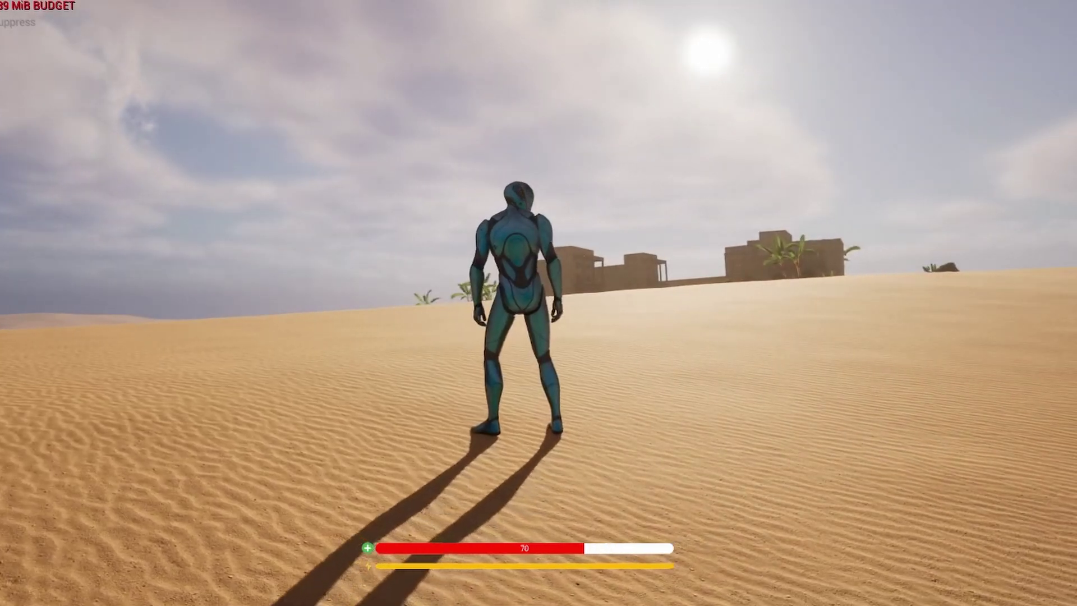
pyautogui.press('a')
pyautogui.press('w')
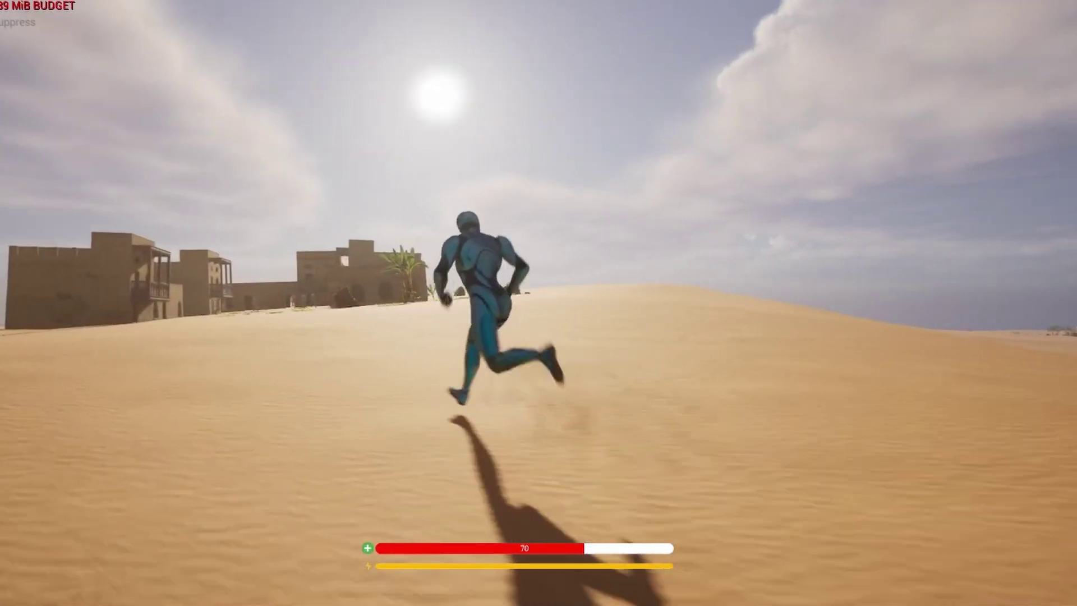
pyautogui.press('a')
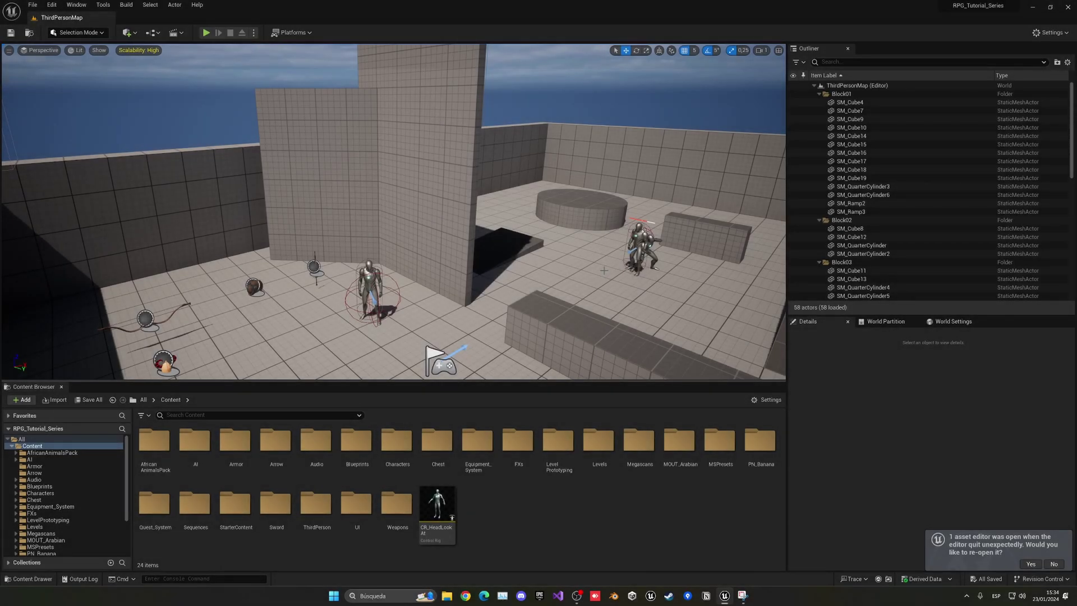
# - Open the Desert level from the Levels folder
pyautogui.doubleClick(610, 454)
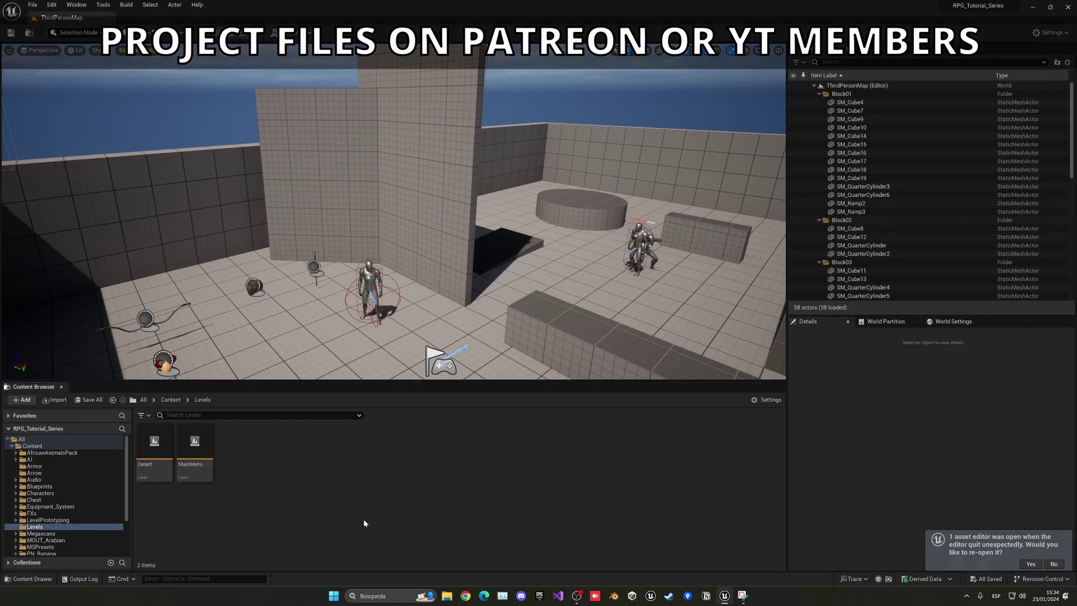
pyautogui.doubleClick(166, 445)
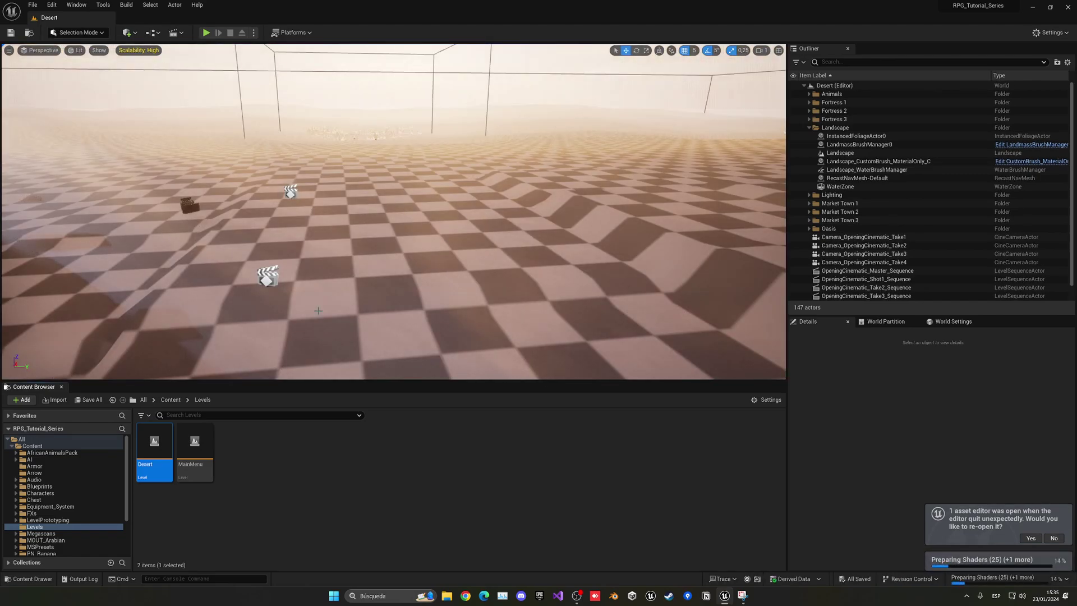
# - Look over the Desert level's terrain, buildings and cinematic markers in the viewport
pyautogui.moveTo(513, 231); pyautogui.dragTo(224, 152, button='right')
pyautogui.press('s')
pyautogui.moveTo(527, 184); pyautogui.dragTo(527, 184, button='right')
pyautogui.press('w')
pyautogui.moveTo(362, 186); pyautogui.dragTo(415, 253, button='right')
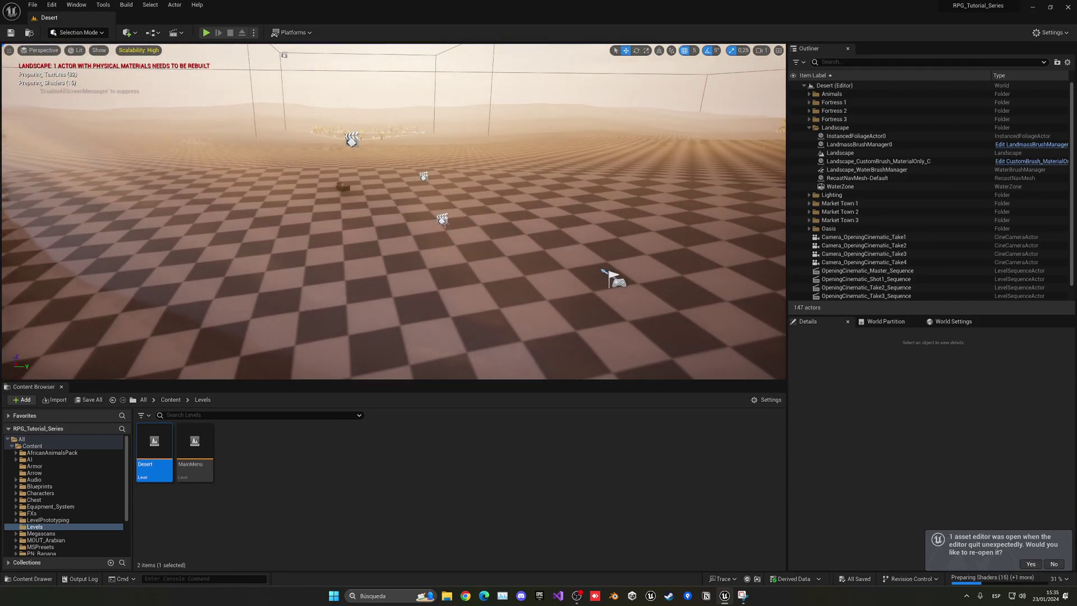
pyautogui.moveTo(526, 183); pyautogui.dragTo(527, 183, button='right')
pyautogui.moveTo(410, 223); pyautogui.dragTo(410, 223, button='right')
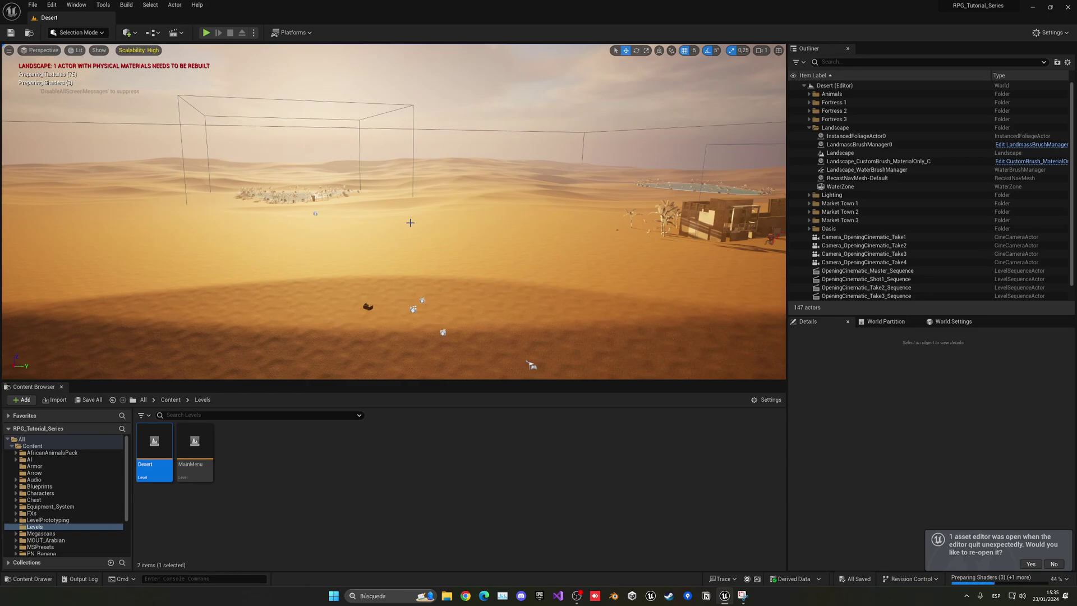
pyautogui.click(152, 33)
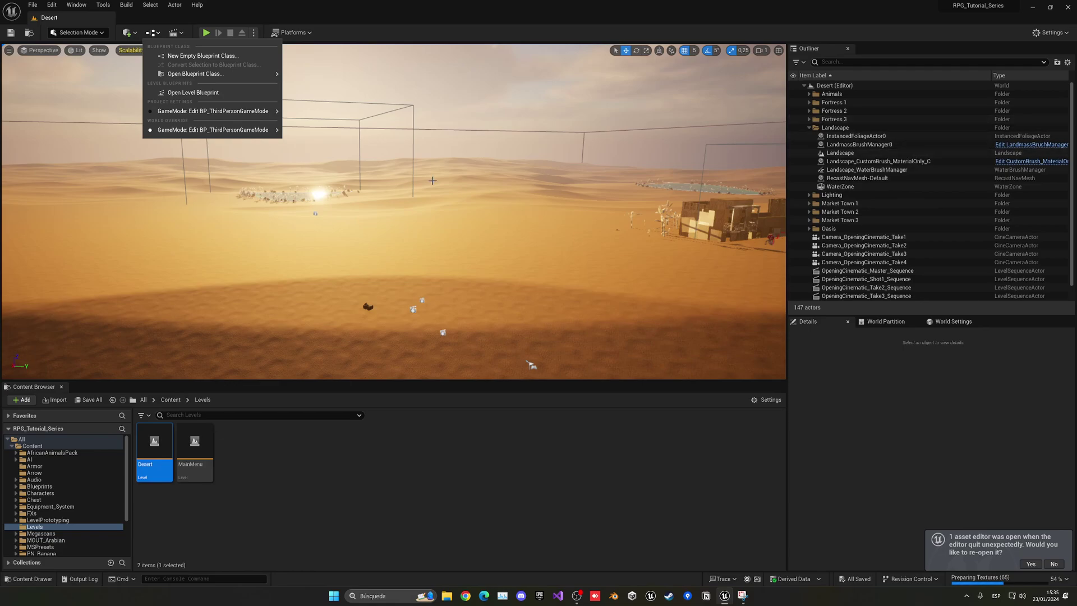
pyautogui.moveTo(428, 178); pyautogui.dragTo(505, 192, button='right')
pyautogui.press('w')
pyautogui.moveTo(404, 208); pyautogui.dragTo(447, 203, button='right')
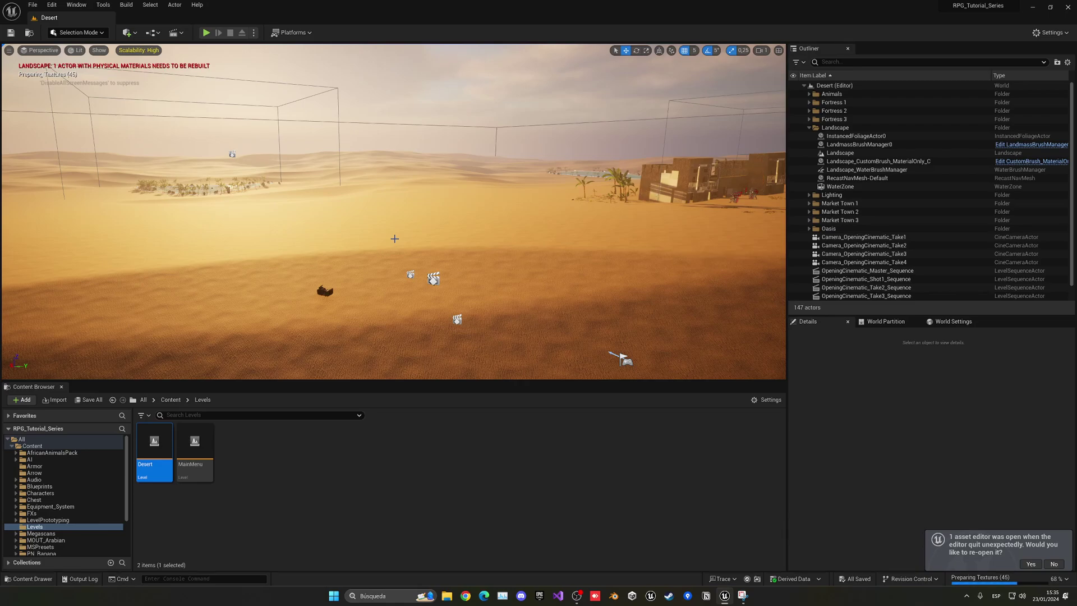
# - Open the Desert level's Level Blueprint as a full-size editor and examine the First Game variable feeding the Branch
pyautogui.click(152, 32)
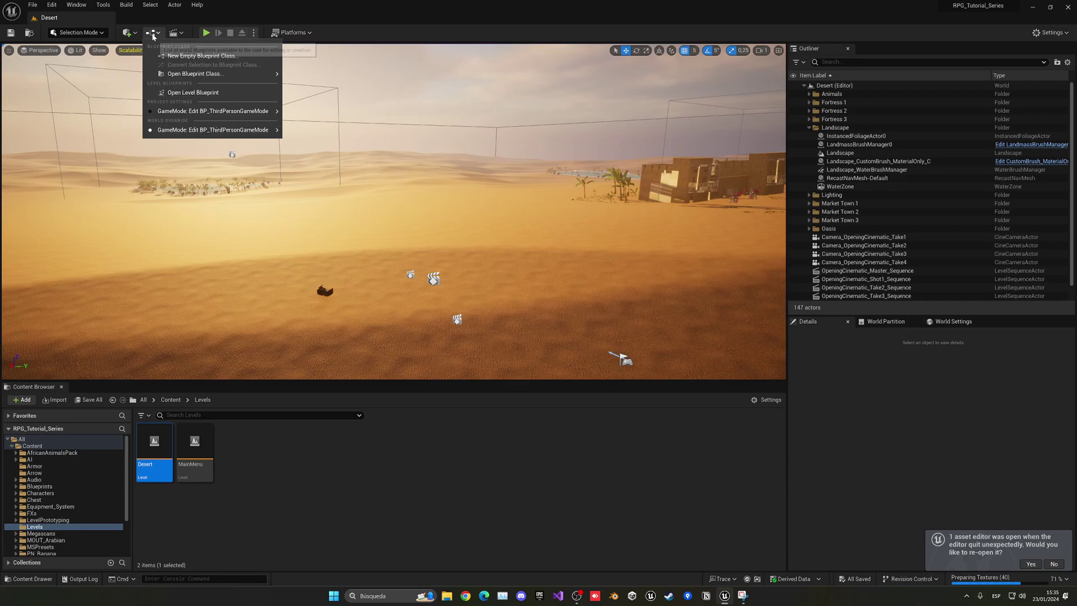
pyautogui.click(194, 94)
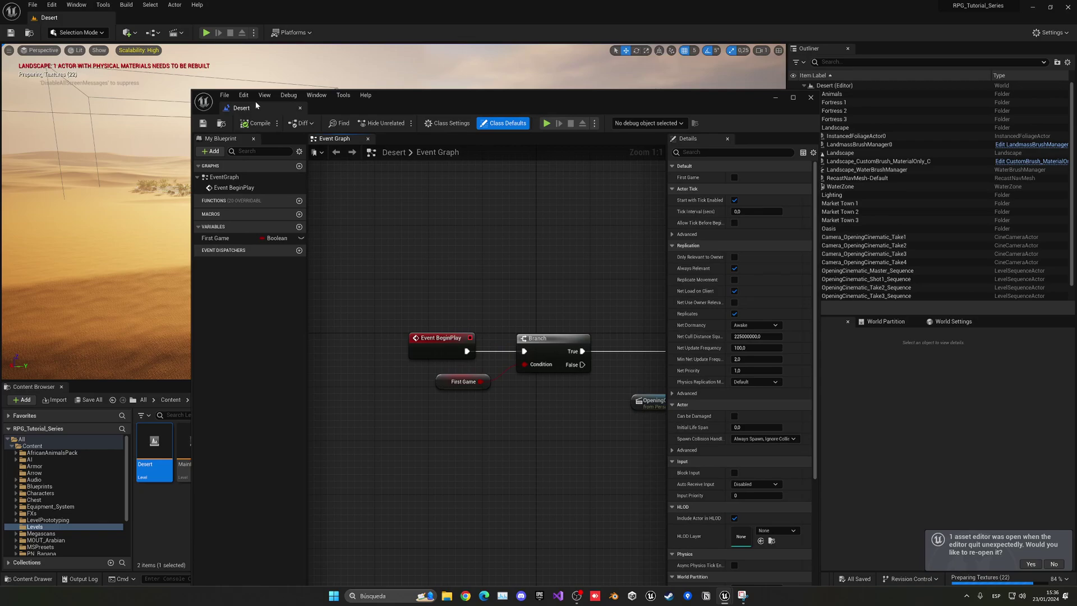
pyautogui.doubleClick(255, 101)
pyautogui.scroll(-1, 543, 169)
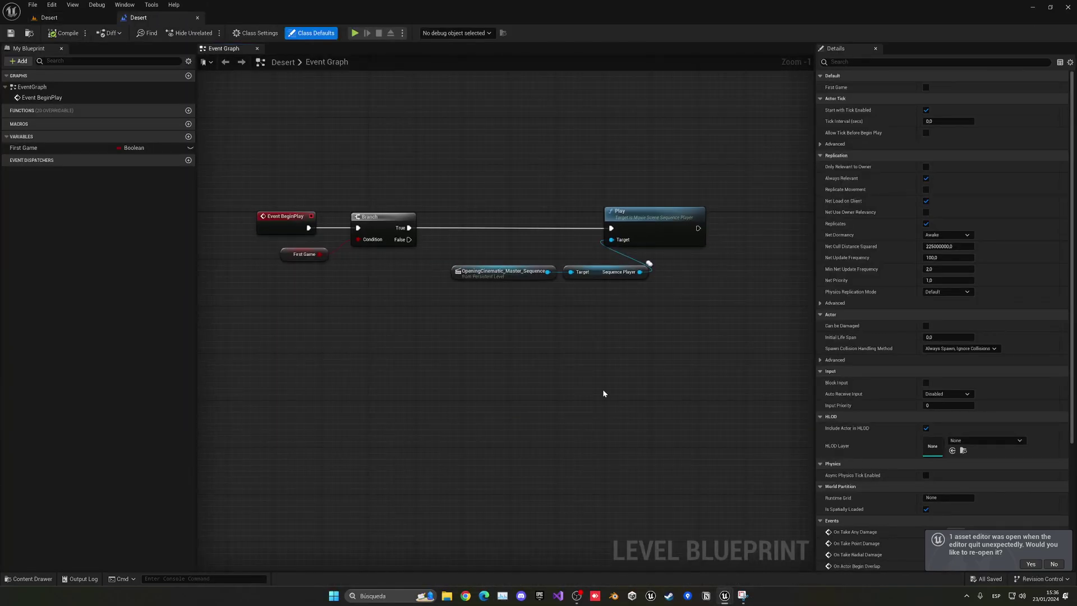
pyautogui.click(294, 260)
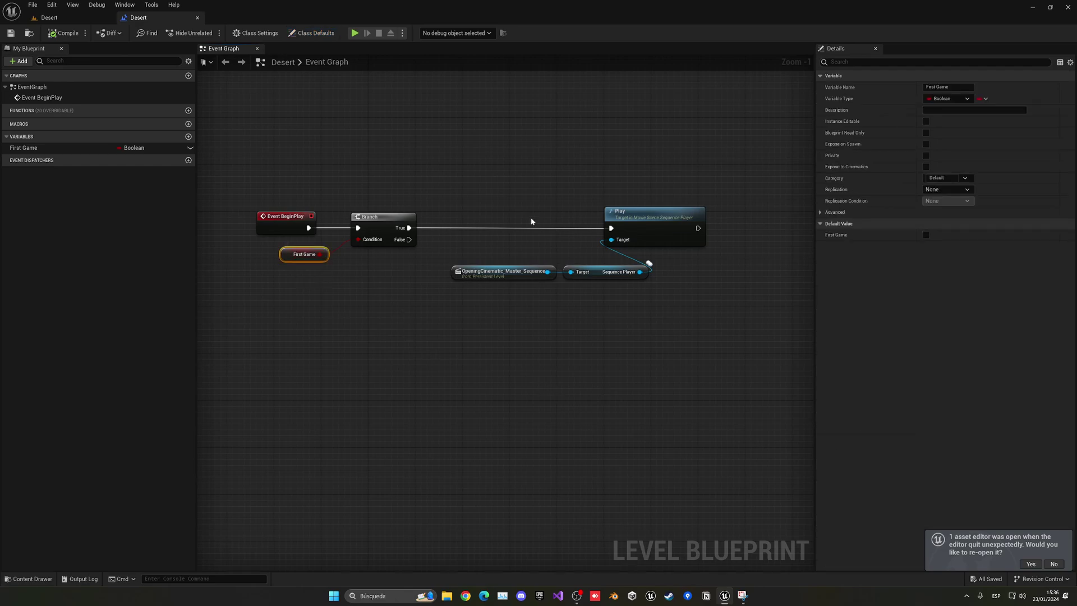
pyautogui.click(350, 277)
# - Add an Event Tick node in the empty graph area below the Event BeginPlay chain
pyautogui.moveTo(482, 333); pyautogui.dragTo(500, 303, button='right')
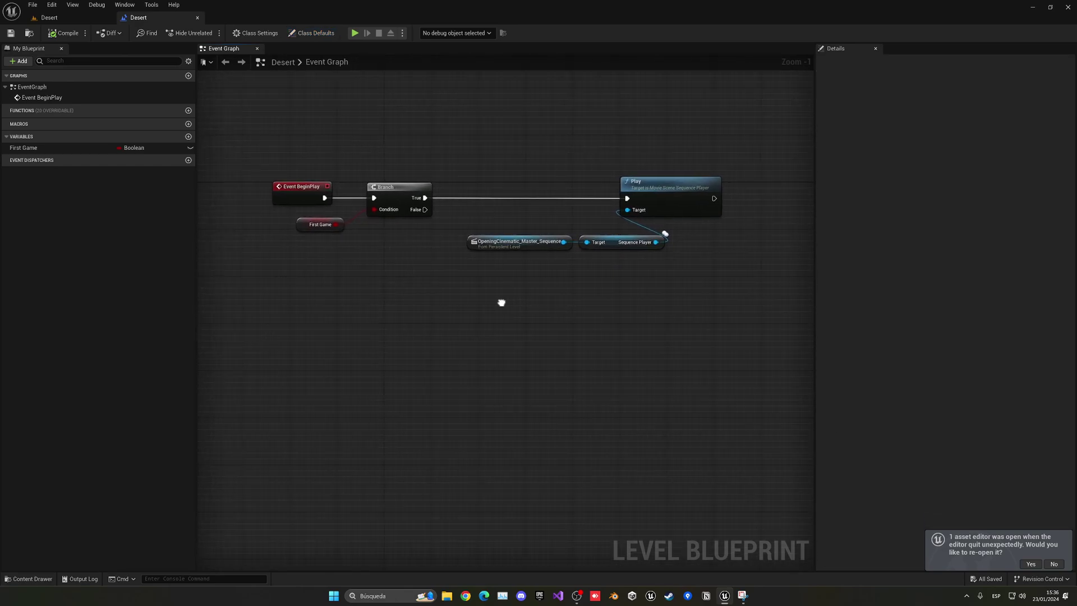
pyautogui.rightClick(270, 357)
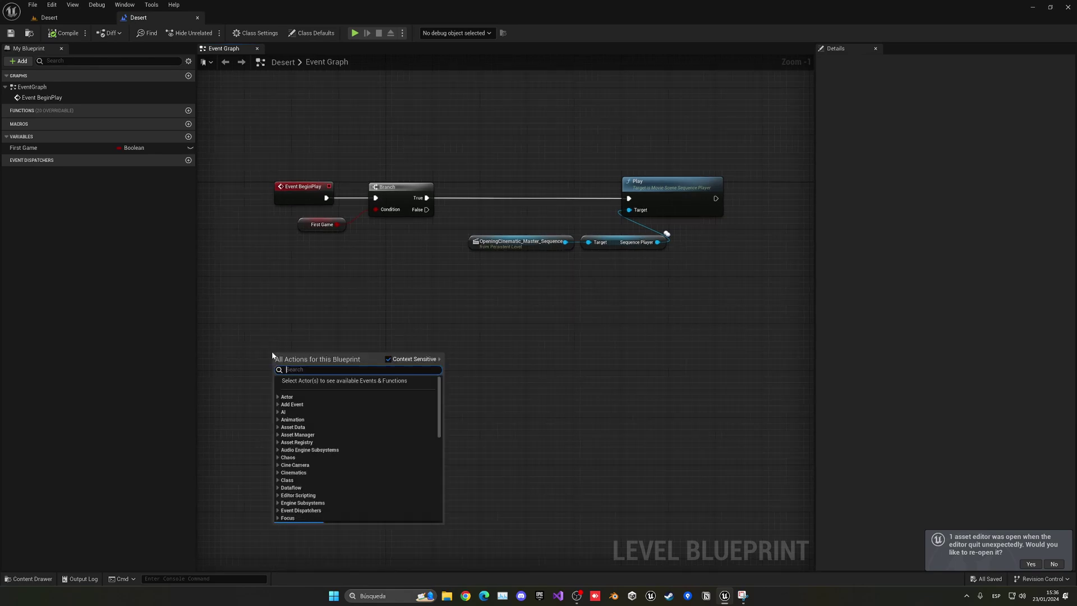
pyautogui.write('eventt')
pyautogui.press('Return')
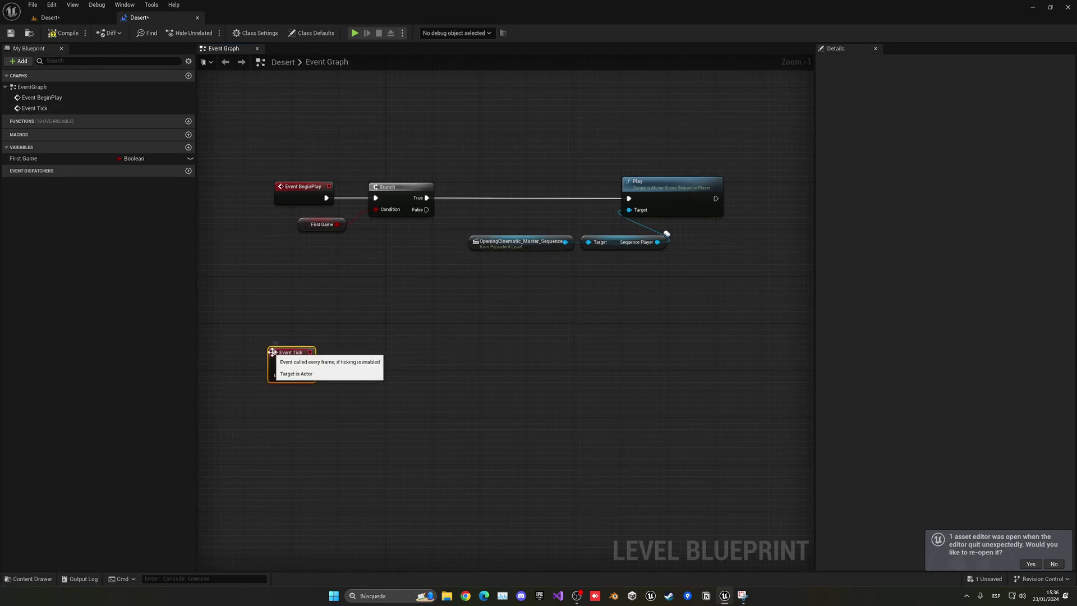
pyautogui.moveTo(283, 359); pyautogui.dragTo(292, 337)
pyautogui.moveTo(322, 360); pyautogui.dragTo(305, 340, button='right')
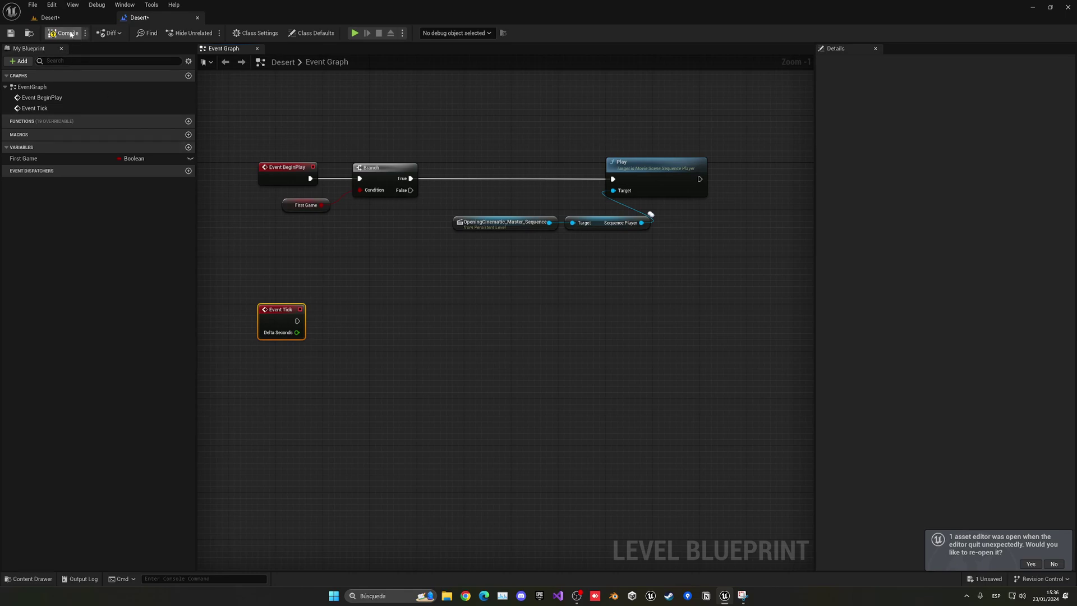
# - In the level's Outliner, collapse the Landscape folder and group the four opening cinematic cameras and five sequences in a new folder
pyautogui.click(50, 17)
pyautogui.click(824, 136)
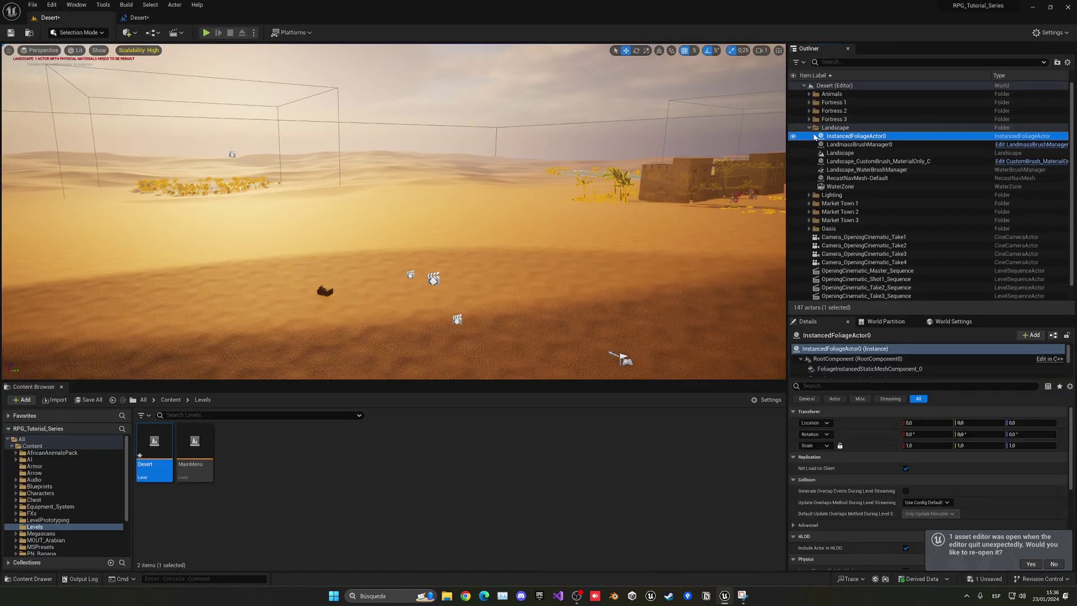
pyautogui.click(809, 127)
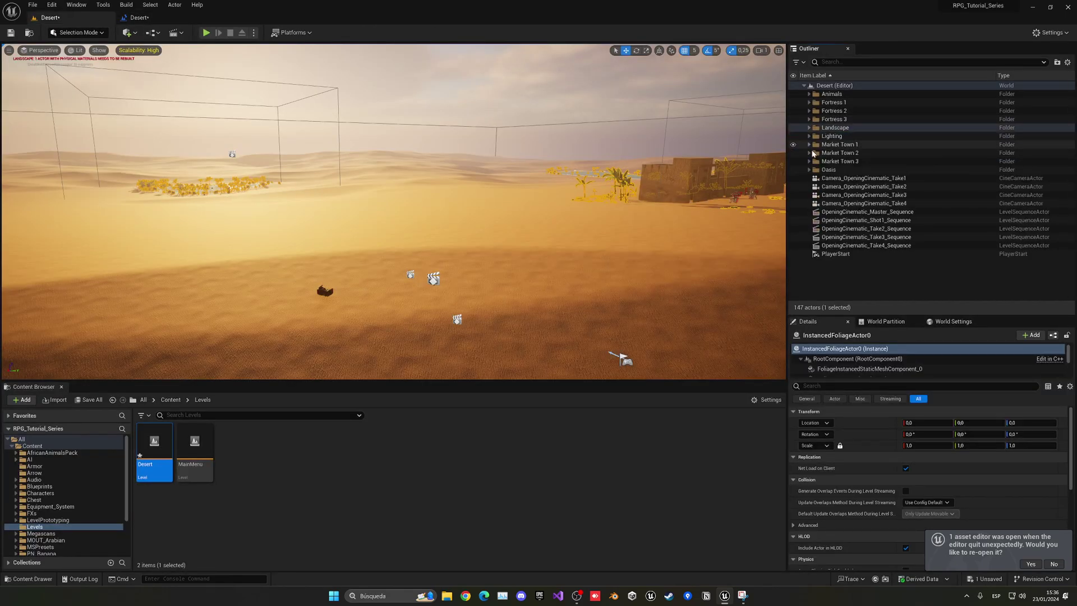
pyautogui.click(836, 178)
pyautogui.keyDown('shift'); pyautogui.click(852, 245); pyautogui.keyUp('shift')
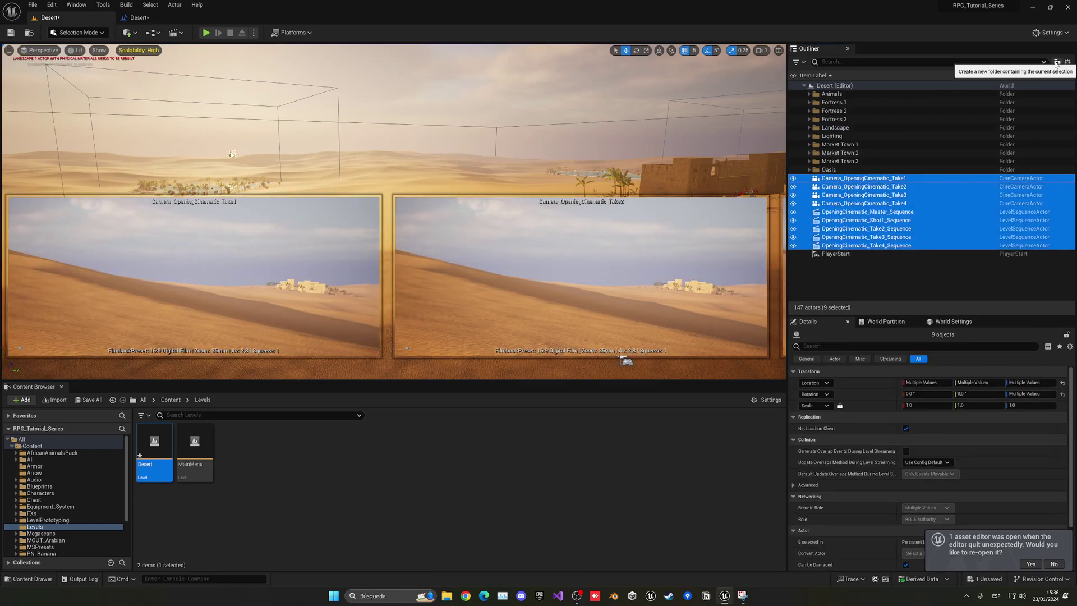
pyautogui.click(1056, 63)
# - Rename the new Outliner folder to Opening Cinematic
pyautogui.click(837, 170)
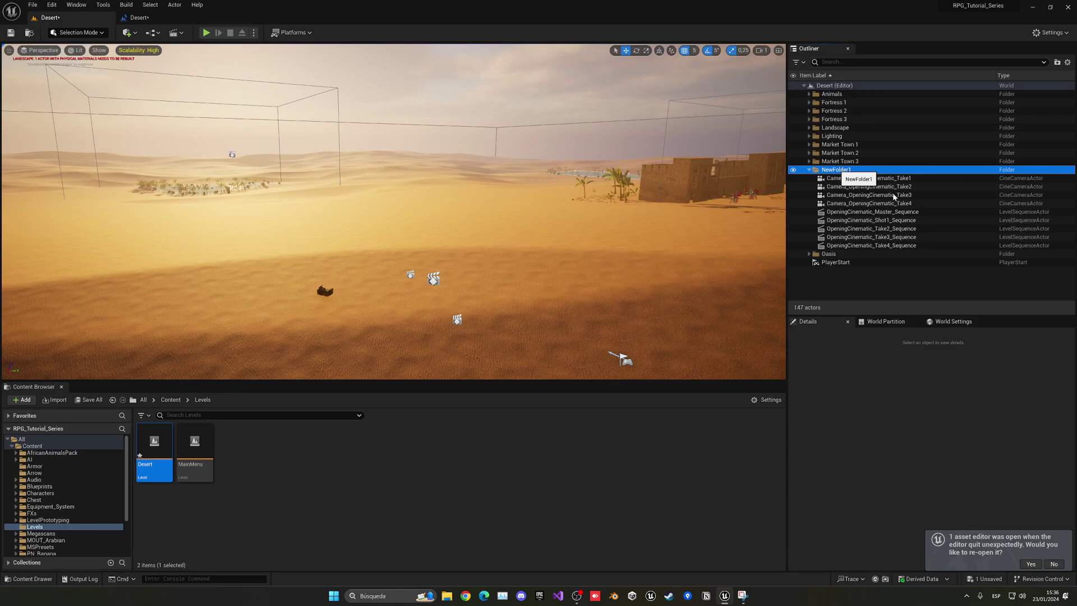
pyautogui.press('r')
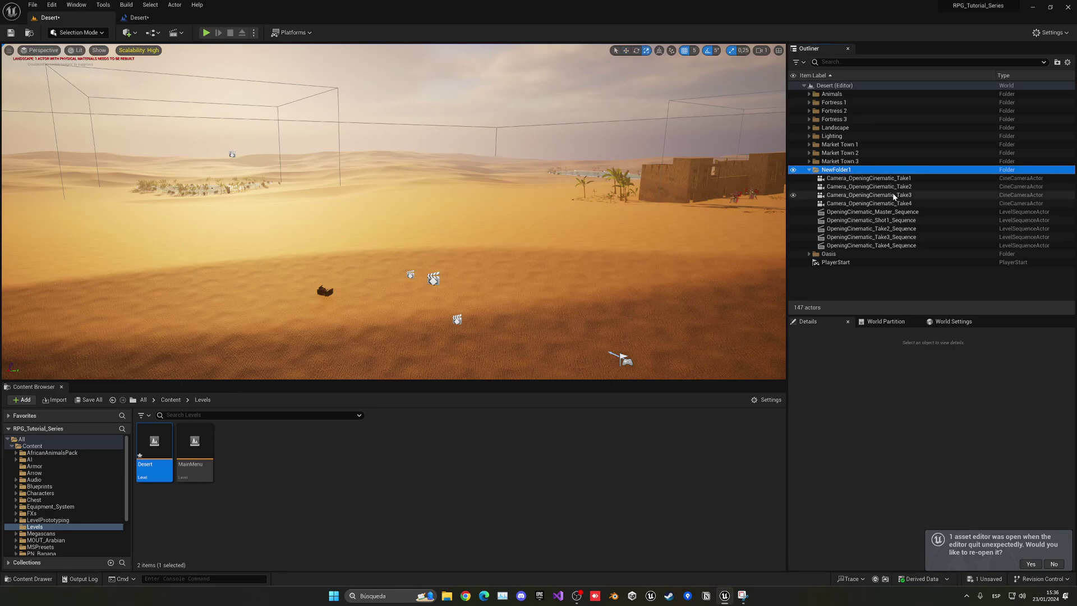
pyautogui.click(836, 170)
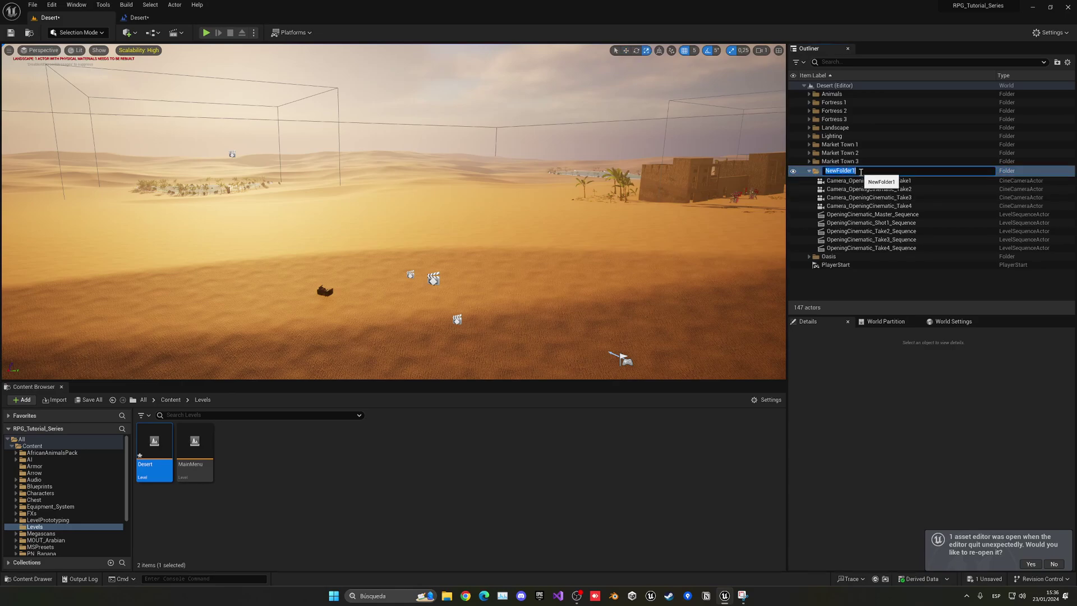
pyautogui.write('Opening Cinematic')
pyautogui.press('Return')
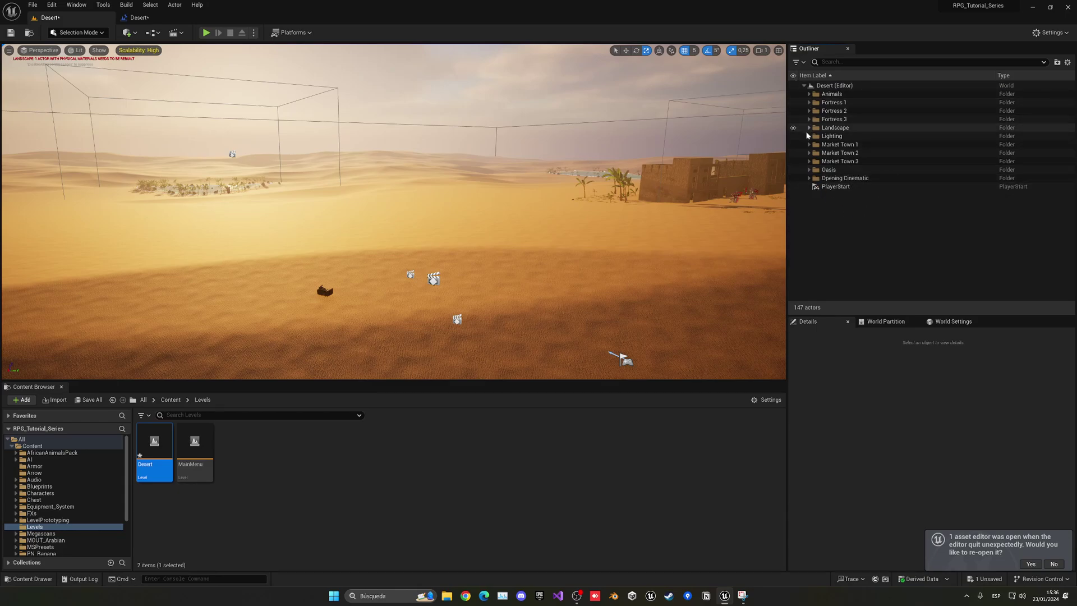
# - Decline reopening the asset editor and add a Level Blueprint reference to the Lighting folder's DirectionalLight, placed below Event Tick
pyautogui.click(810, 136)
pyautogui.click(863, 145)
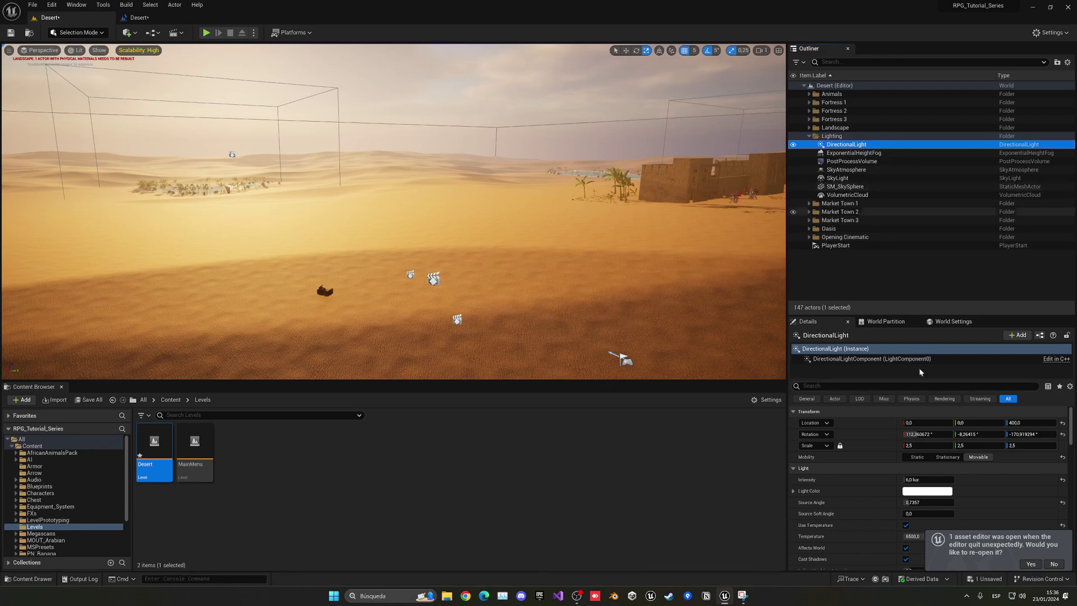
pyautogui.click(1054, 563)
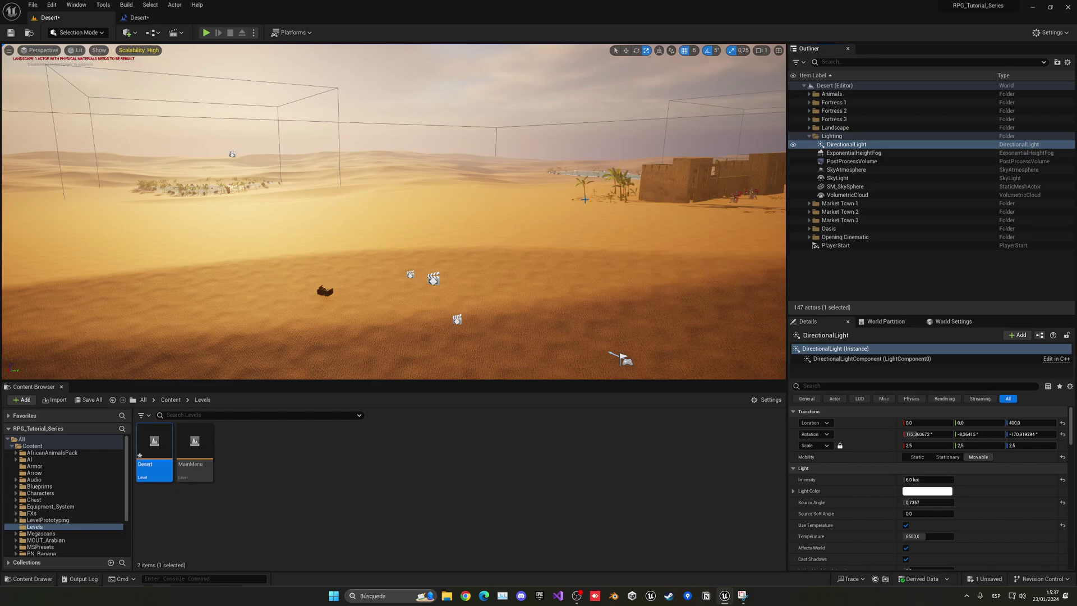
pyautogui.click(850, 145)
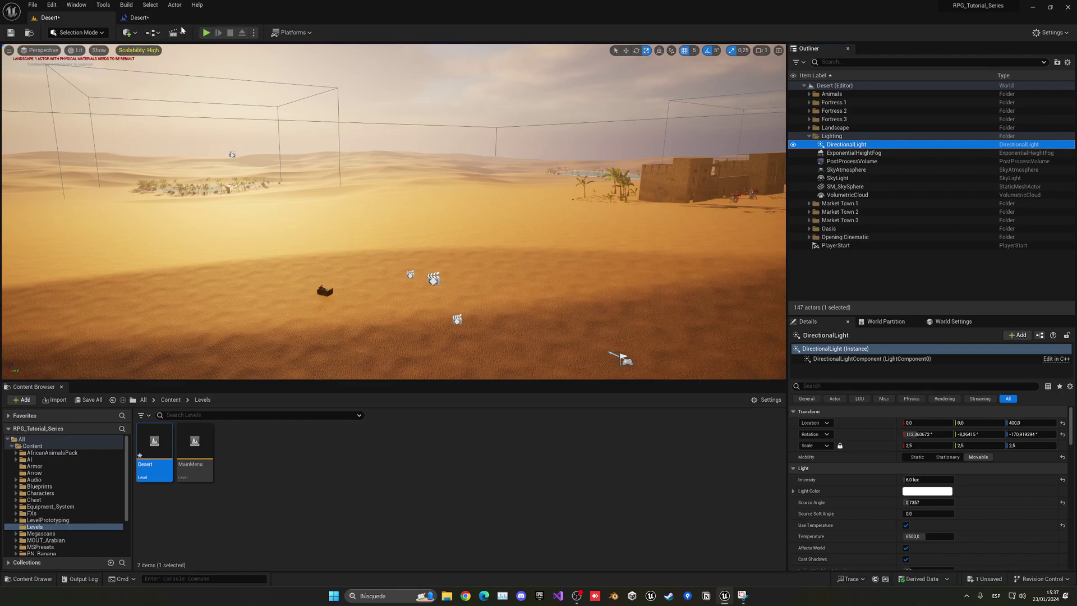
pyautogui.click(152, 17)
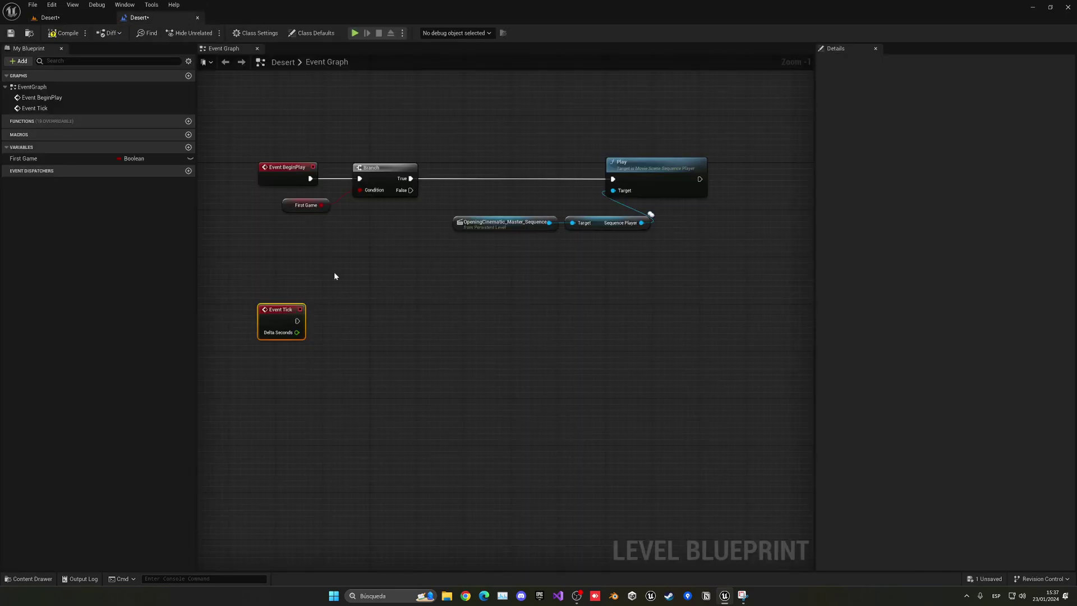
pyautogui.rightClick(371, 327)
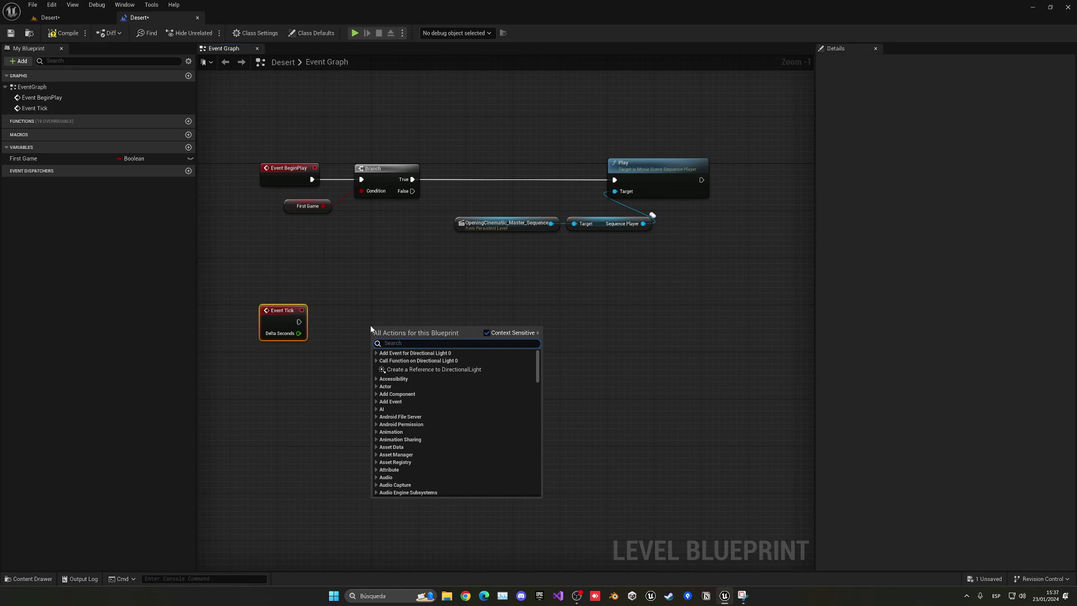
pyautogui.click(428, 374)
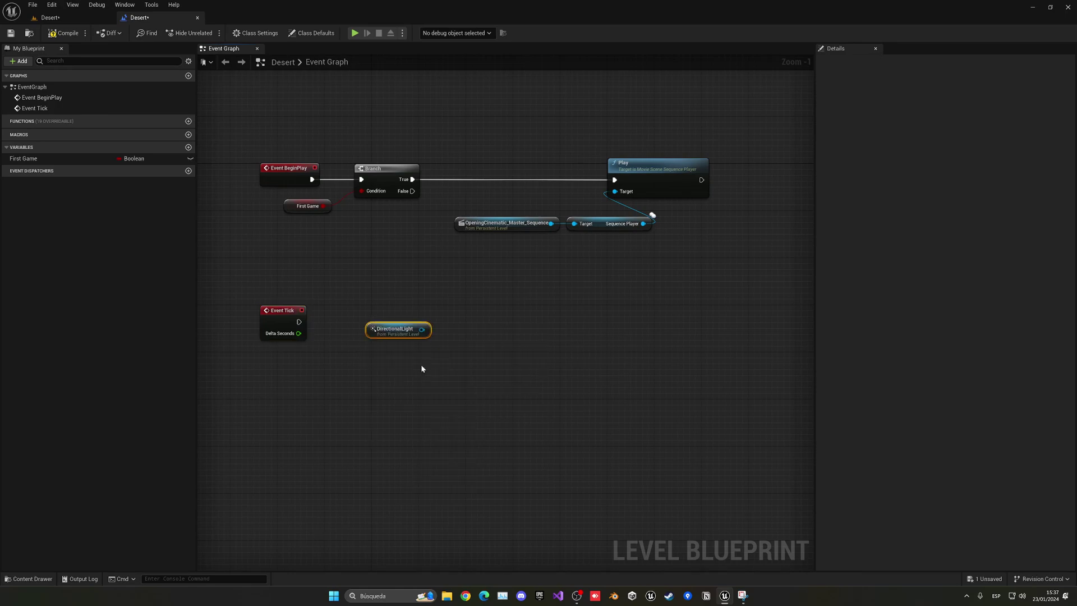
pyautogui.moveTo(370, 327); pyautogui.dragTo(263, 364)
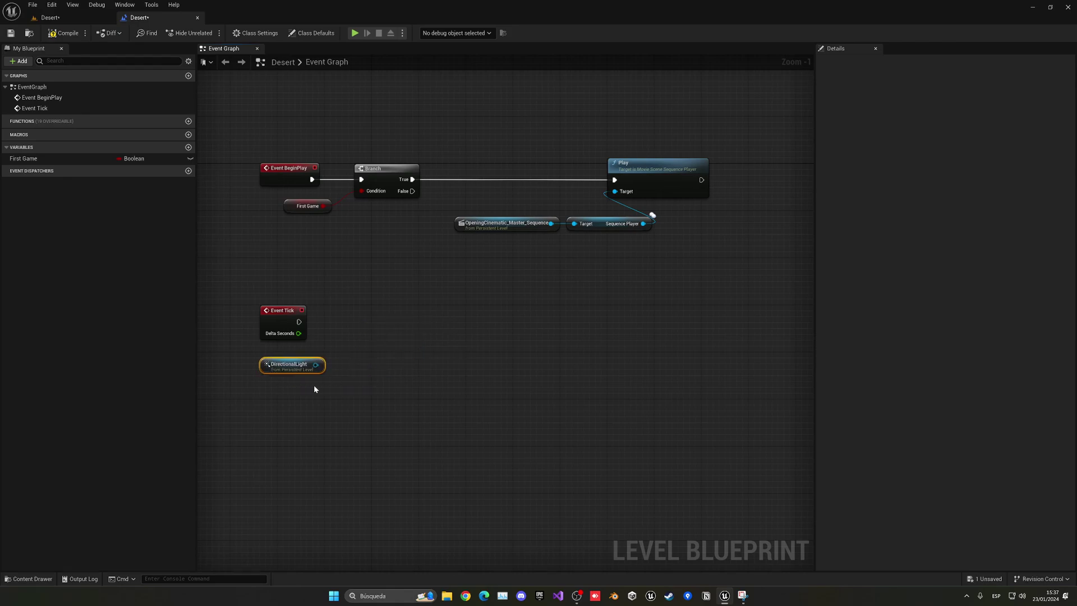
pyautogui.moveTo(292, 365); pyautogui.dragTo(292, 411)
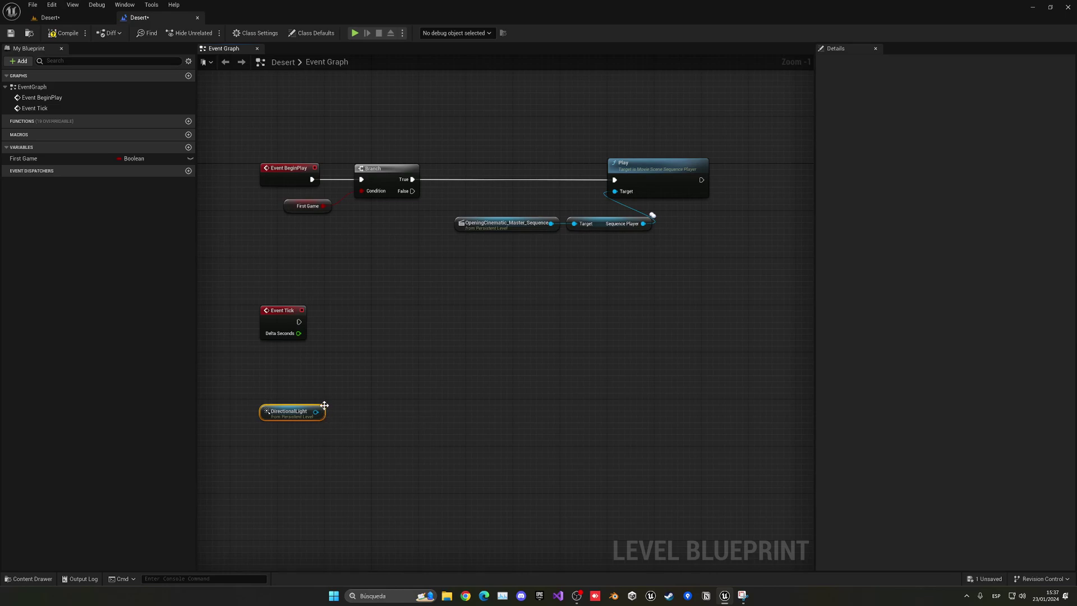
# - Add an Add Actor Local Rotation node targeting DirectionalLight and connect Event Tick's execution output to it
pyautogui.moveTo(316, 411); pyautogui.dragTo(375, 347)
pyautogui.write('add ac')
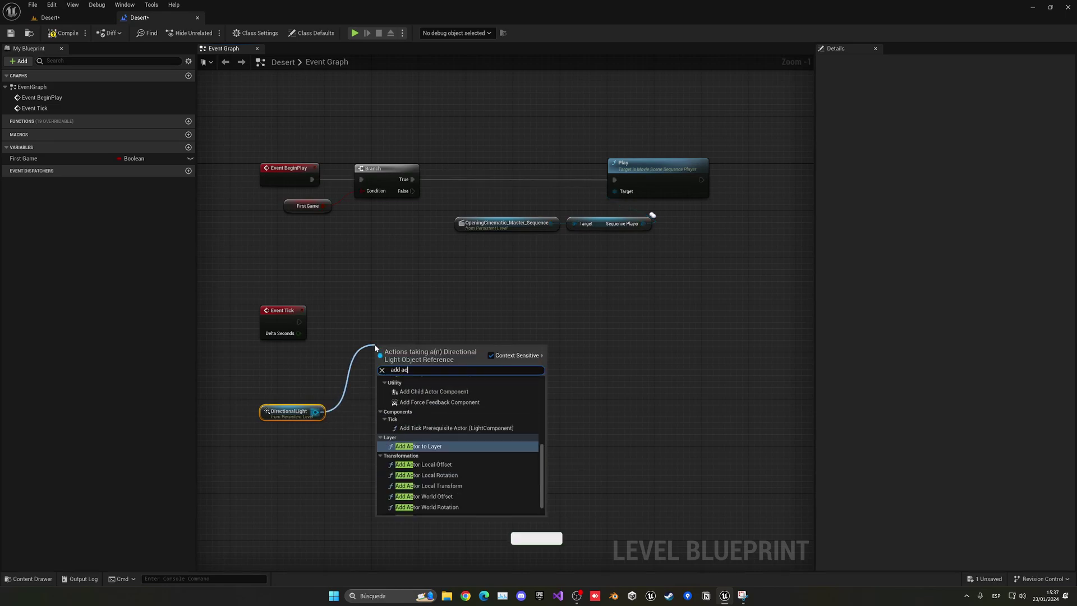
pyautogui.write('tor loc')
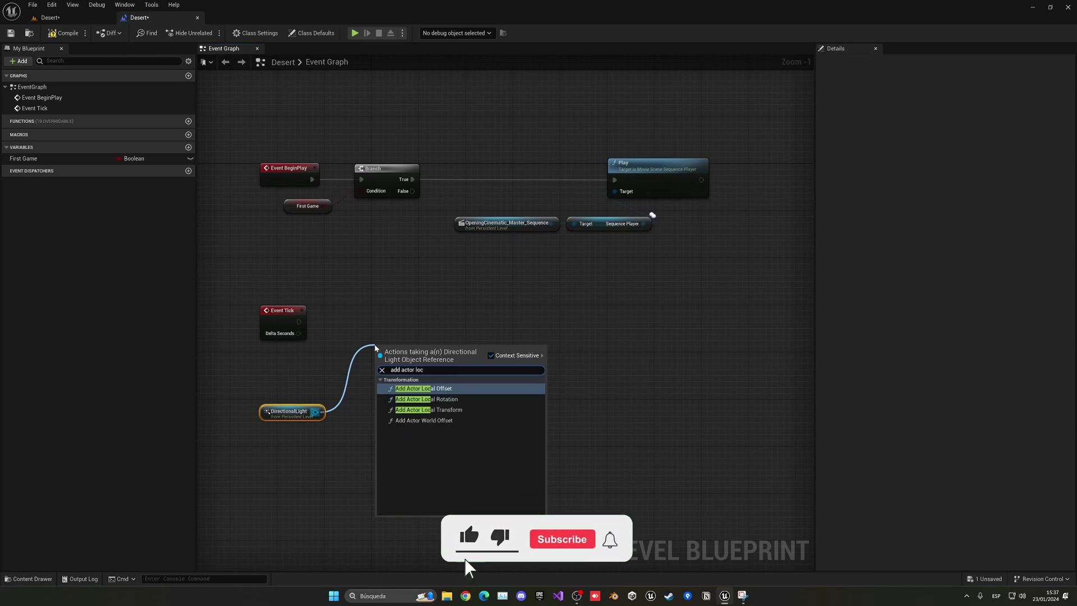
pyautogui.press('Down')
pyautogui.press('Return')
pyautogui.moveTo(402, 347); pyautogui.dragTo(459, 318)
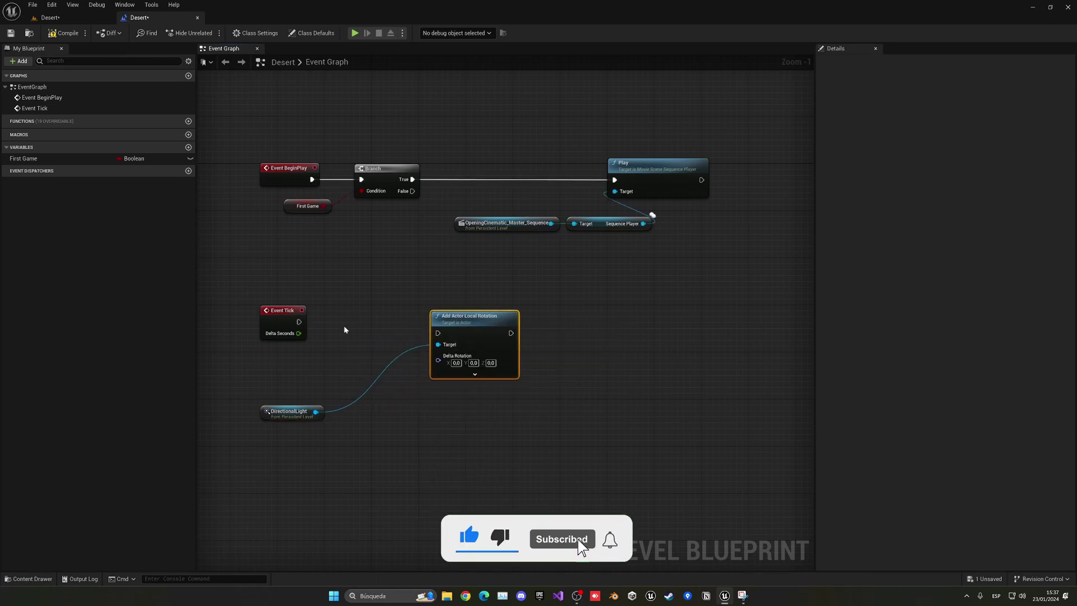
pyautogui.moveTo(299, 321); pyautogui.dragTo(540, 324)
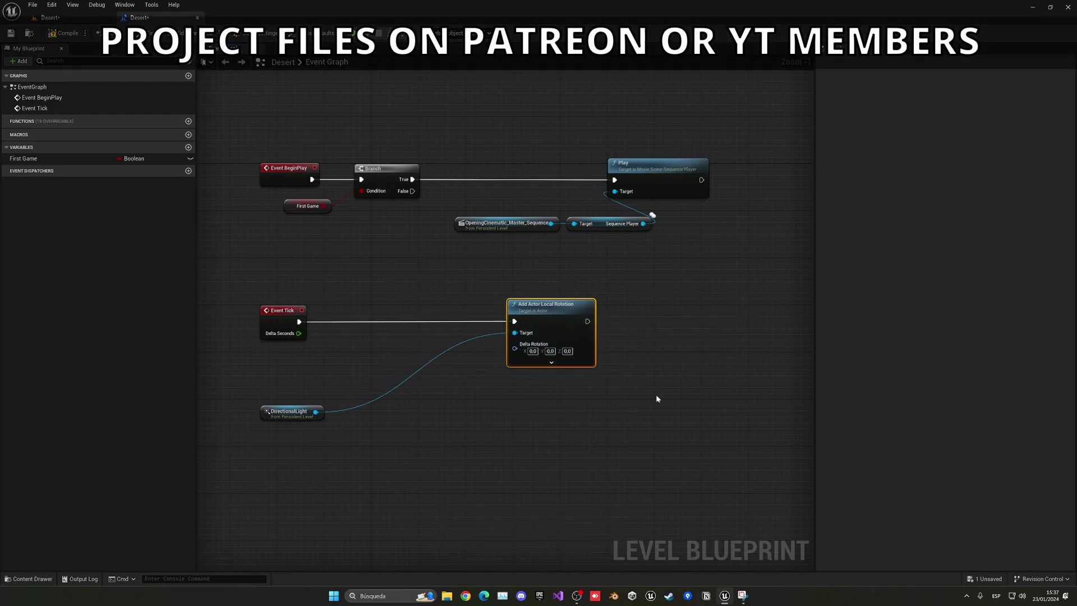
# - Move the DirectionalLight reference beside the Add Actor Local Rotation node and split that node's Delta Rotation pin
pyautogui.moveTo(269, 415); pyautogui.dragTo(421, 346)
pyautogui.rightClick(515, 348)
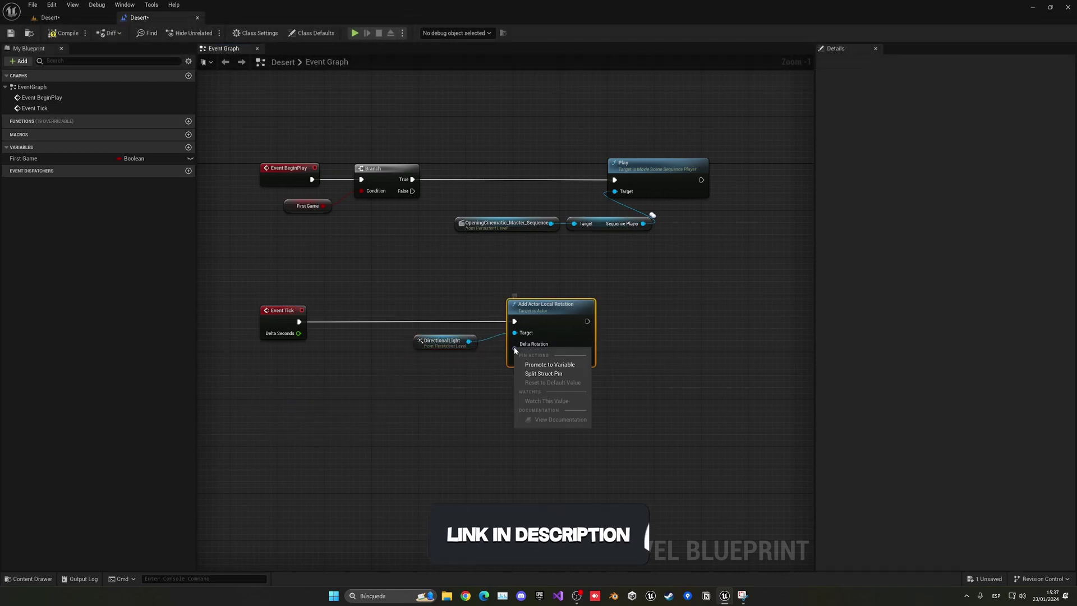
pyautogui.click(533, 374)
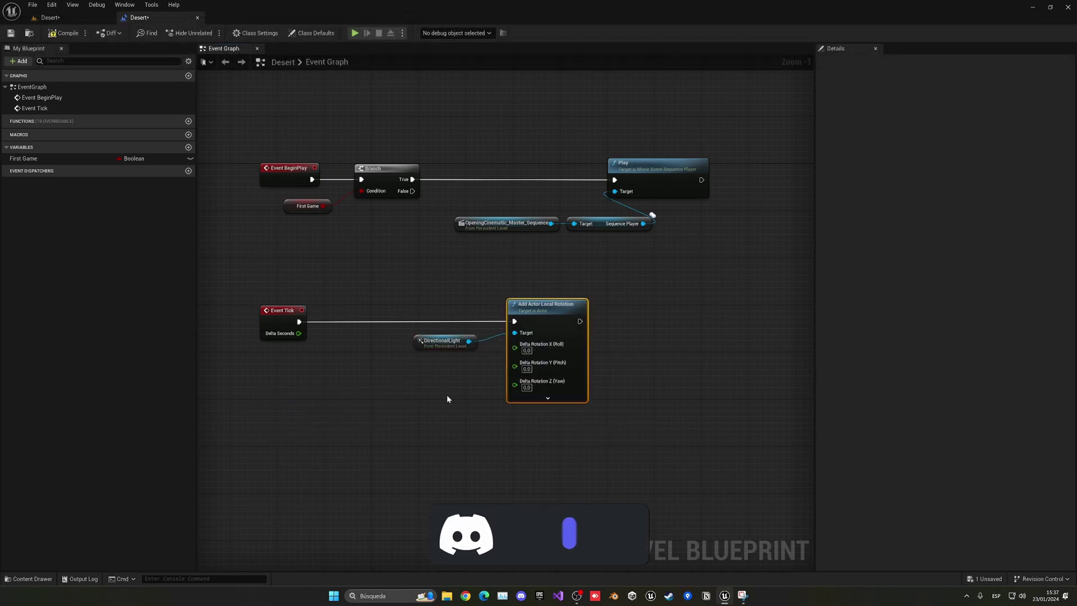
# - In the Desert level, try different Y rotations on the DirectionalLight to preview the sun's movement, and undo them
pyautogui.click(84, 17)
pyautogui.moveTo(505, 253); pyautogui.dragTo(460, 221, button='right')
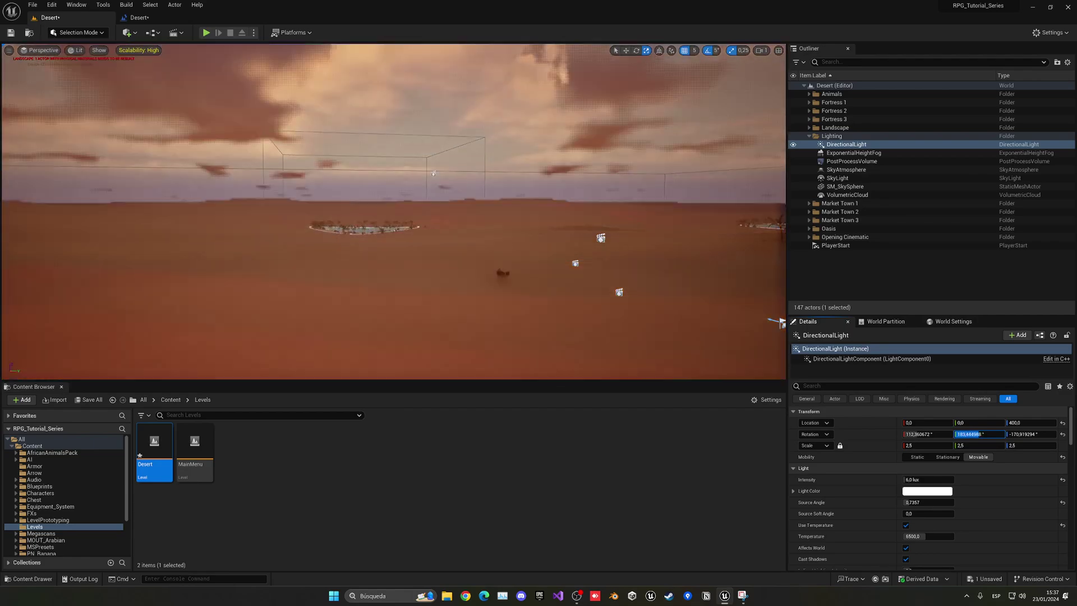
pyautogui.moveTo(978, 434); pyautogui.dragTo(988, 435)
pyautogui.moveTo(393, 225); pyautogui.dragTo(729, 199, button='right')
pyautogui.moveTo(984, 441)
pyautogui.mouseDown()
pyautogui.moveTo(933, 441)
pyautogui.moveTo(986, 446)
pyautogui.mouseUp()
pyautogui.moveTo(617, 235); pyautogui.dragTo(314, 286, button='right')
pyautogui.moveTo(554, 247); pyautogui.dragTo(554, 246, button='right')
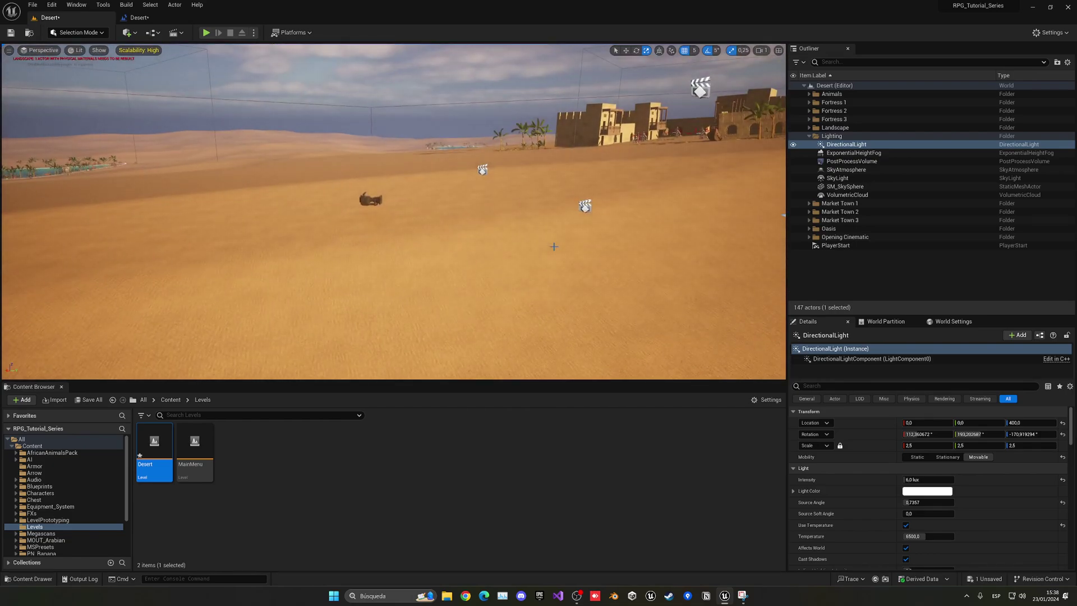
pyautogui.hotkey('ctrl', 'z')
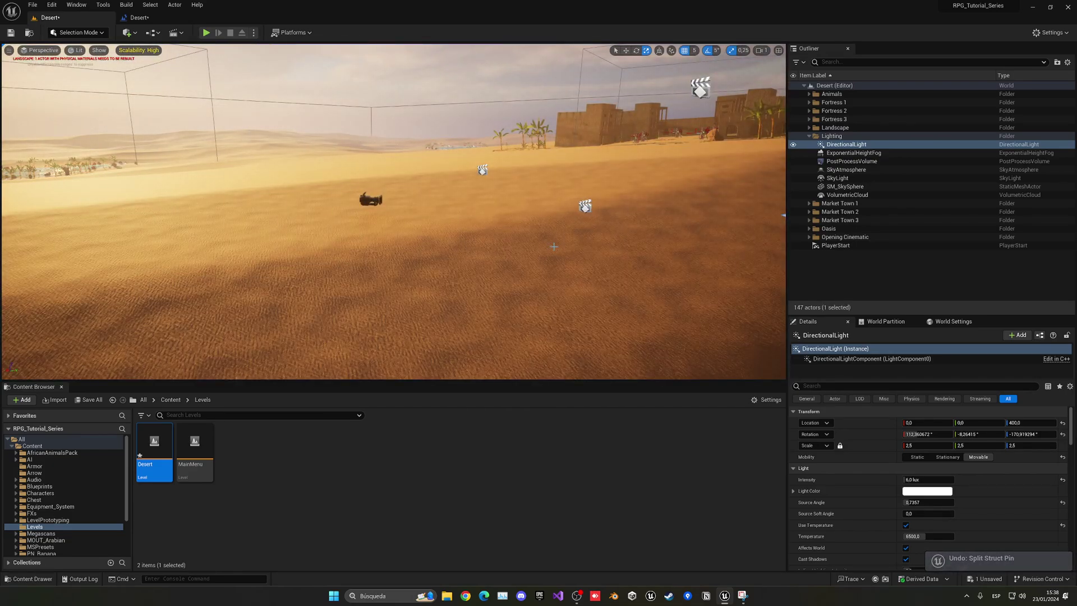
# - Back in the Level Blueprint, place the DirectionalLight reference near the rotation node's Target and split Delta Rotation into separate axis pins
pyautogui.click(130, 18)
pyautogui.moveTo(294, 408); pyautogui.dragTo(453, 338)
pyautogui.rightClick(515, 350)
pyautogui.click(530, 376)
pyautogui.moveTo(528, 375); pyautogui.dragTo(549, 351, button='right')
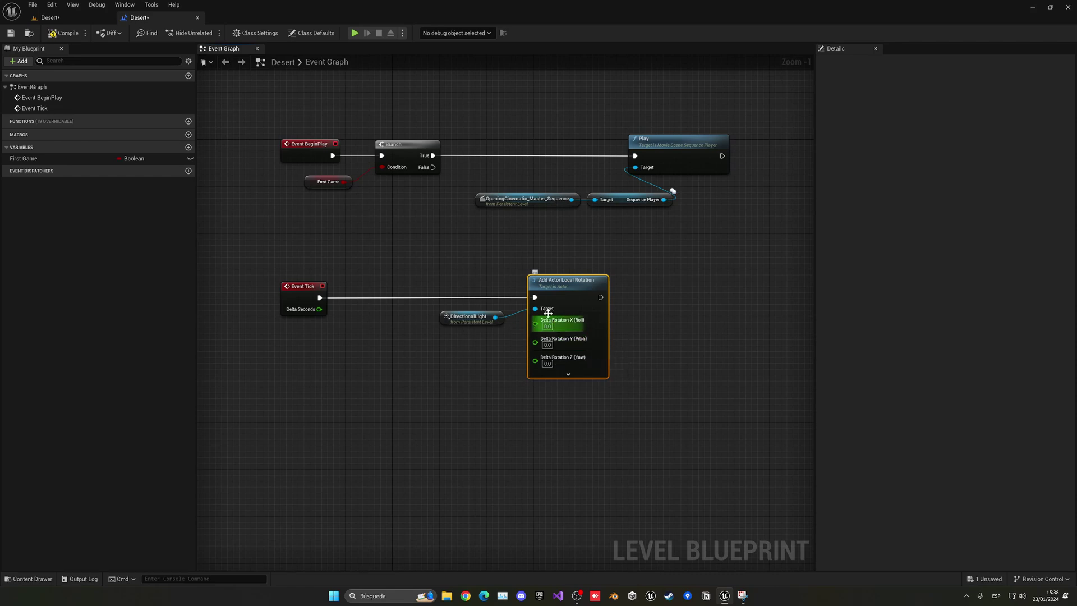
pyautogui.moveTo(503, 370); pyautogui.dragTo(532, 341, button='right')
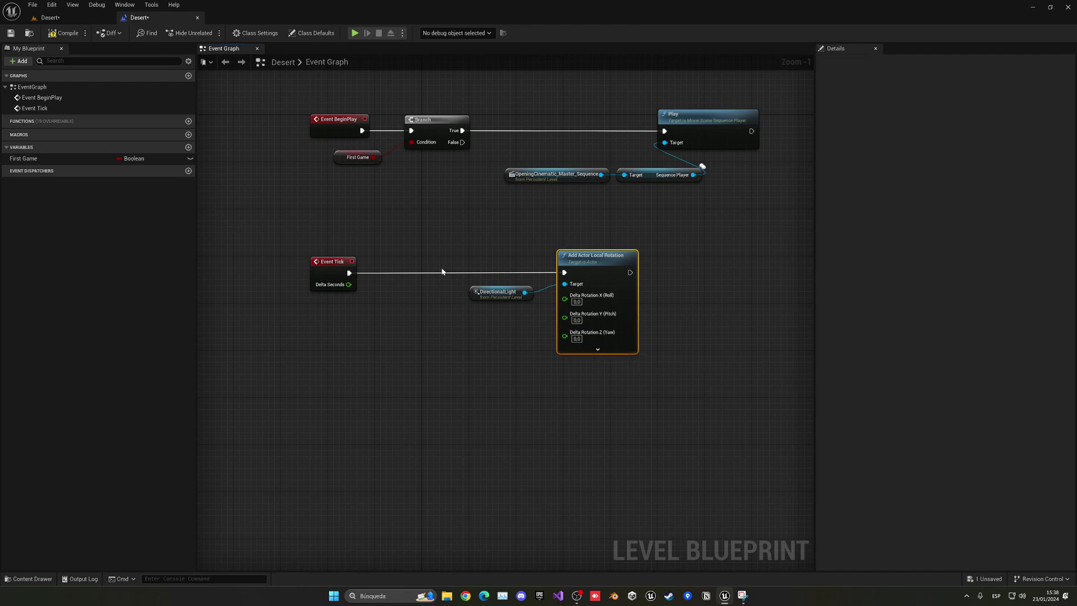
# - Create a Float variable named Day Night Cycle Speed, compile the blueprint, and set the variable's default value to 10
pyautogui.click(189, 147)
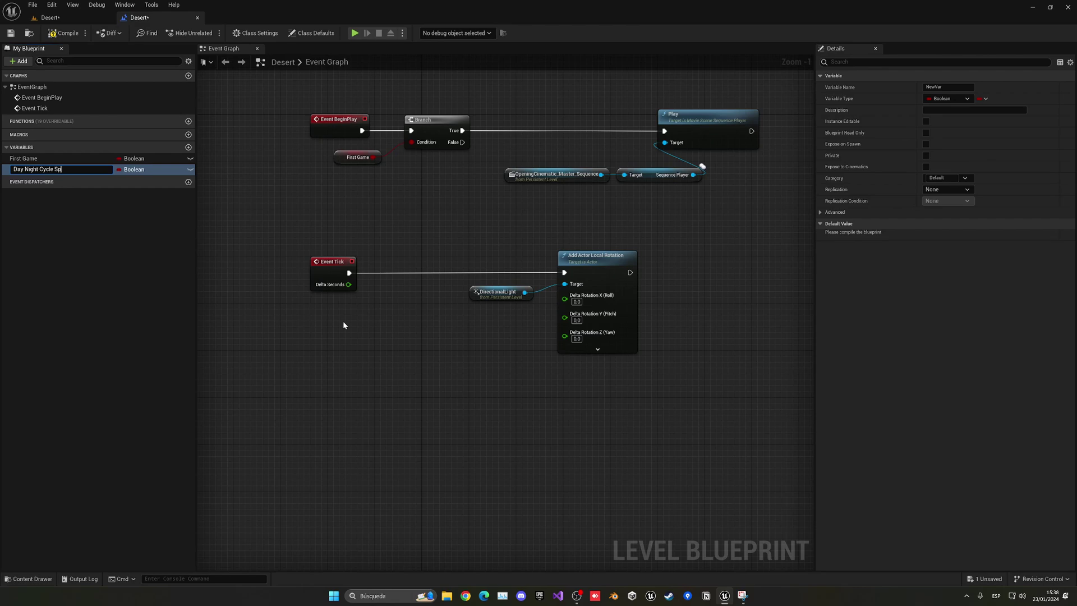
pyautogui.click(140, 170)
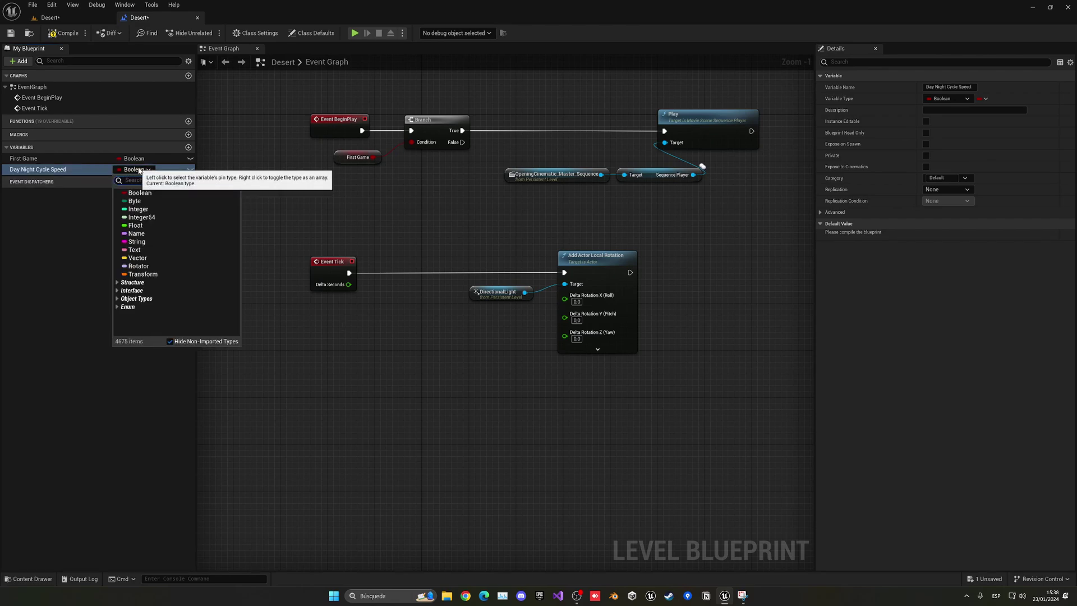
pyautogui.click(142, 229)
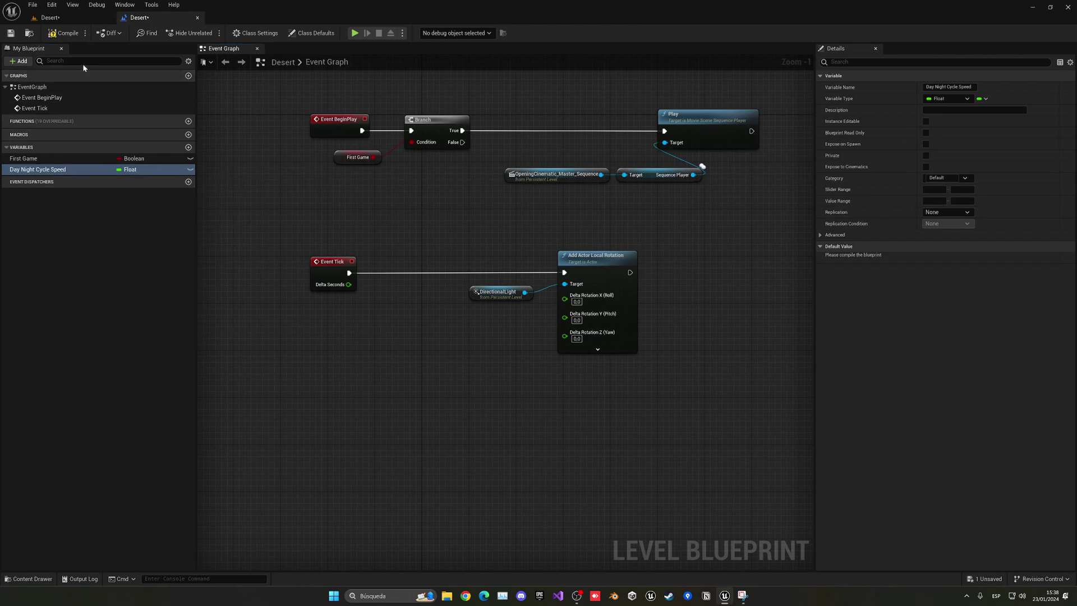
pyautogui.click(66, 33)
pyautogui.click(948, 258)
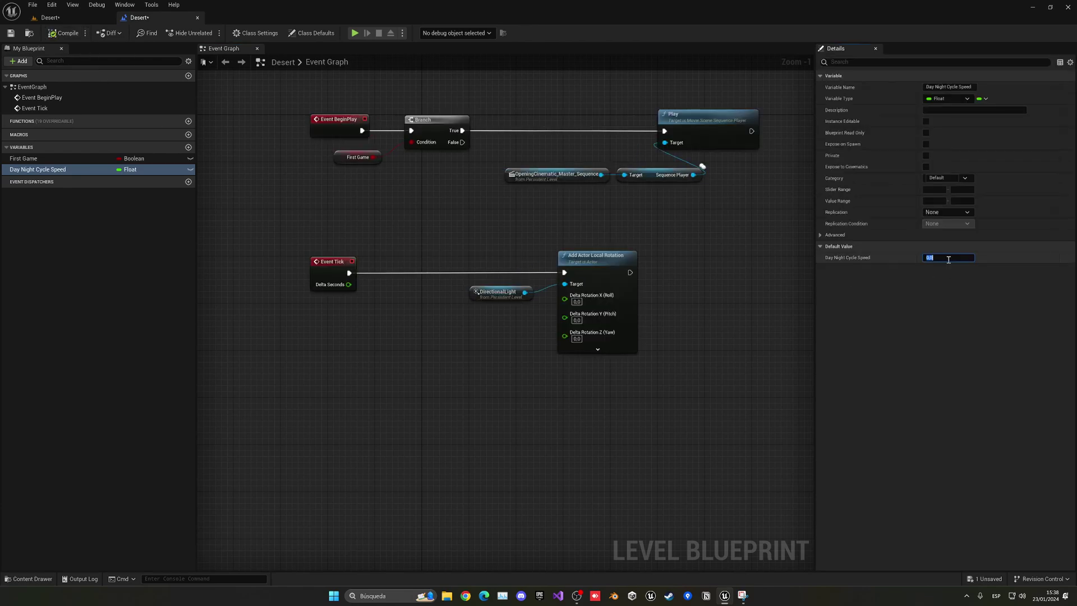
pyautogui.write('10')
pyautogui.press('Return')
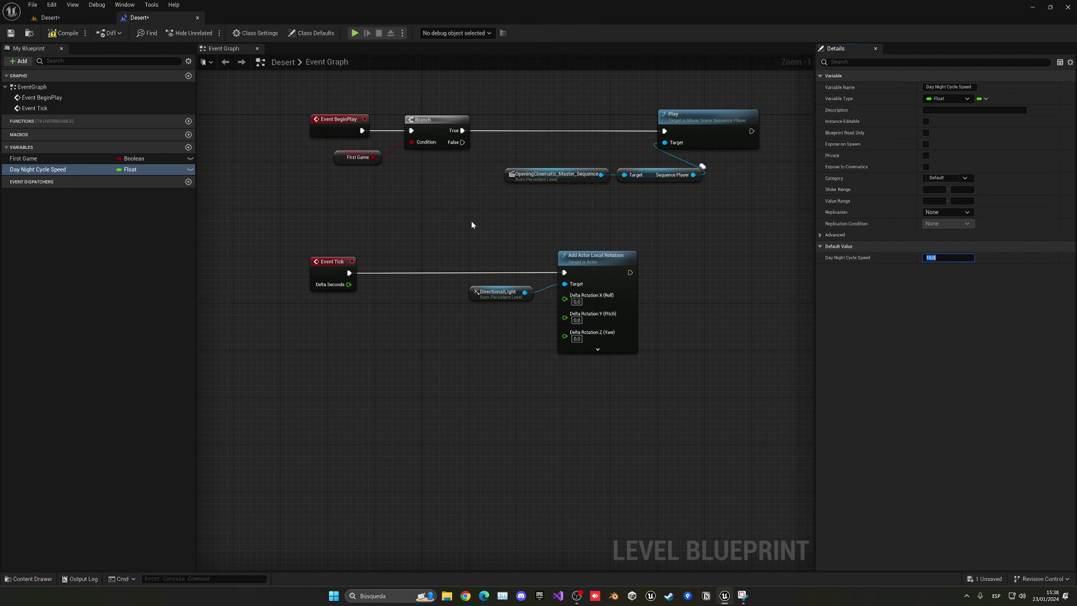
# - Multiply Event Tick's Delta Seconds by Day Night Cycle Speed, feed the result into Delta Rotation Y (Pitch), and save the level
pyautogui.moveTo(51, 169); pyautogui.dragTo(318, 340)
pyautogui.click(345, 347)
pyautogui.moveTo(349, 285); pyautogui.dragTo(586, 315)
pyautogui.write('*')
pyautogui.press('Return')
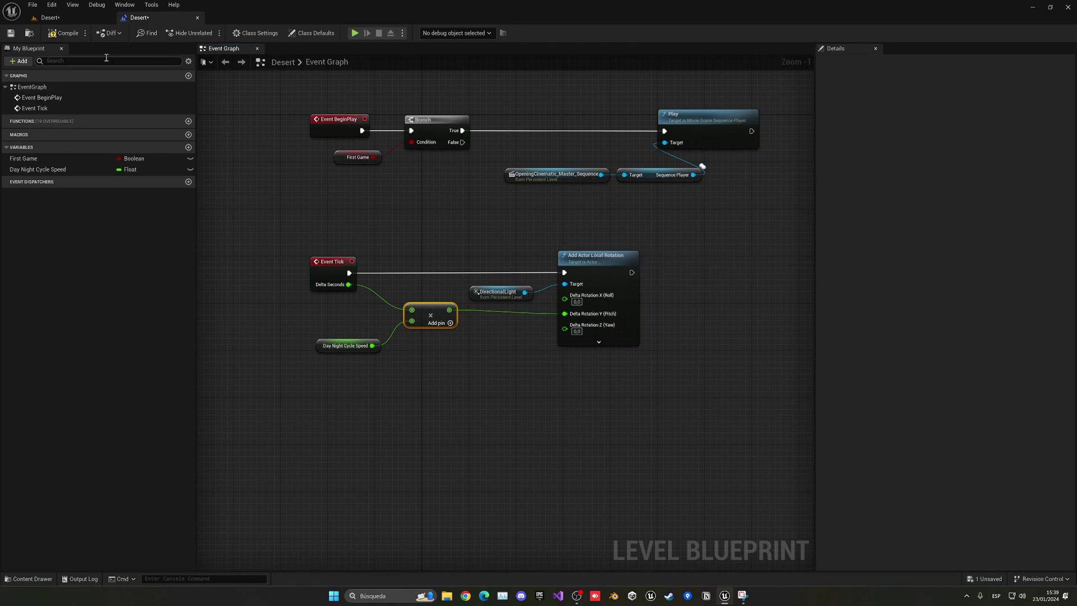
pyautogui.click(72, 17)
pyautogui.hotkey('ctrl', 's')
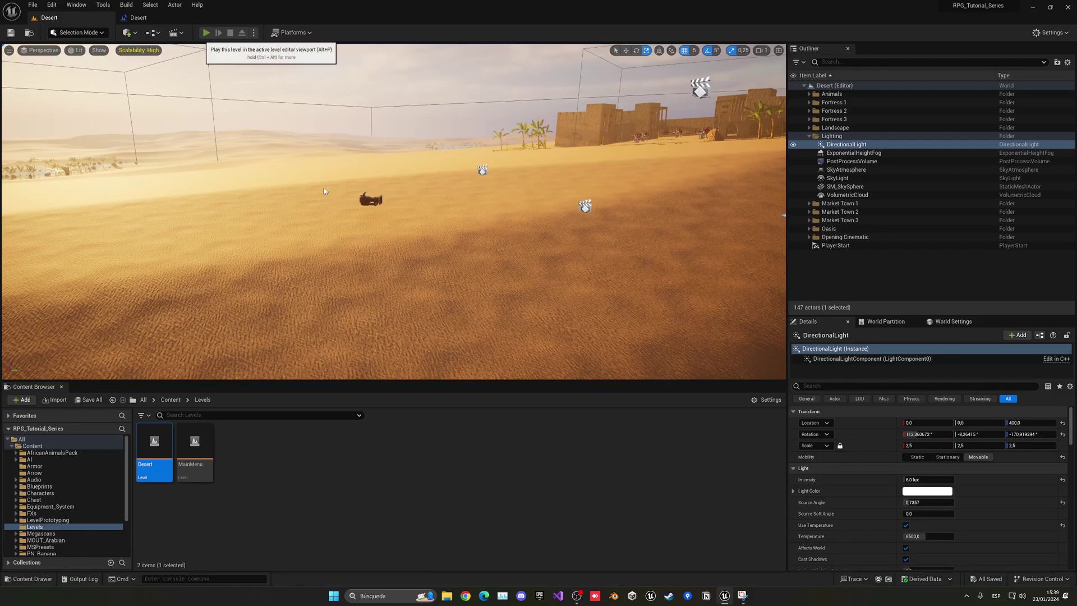
# - Play-test the Desert level, moving the character around to check the sun's and shadows' movement, and stop the session
pyautogui.hotkey('alt', 'p')
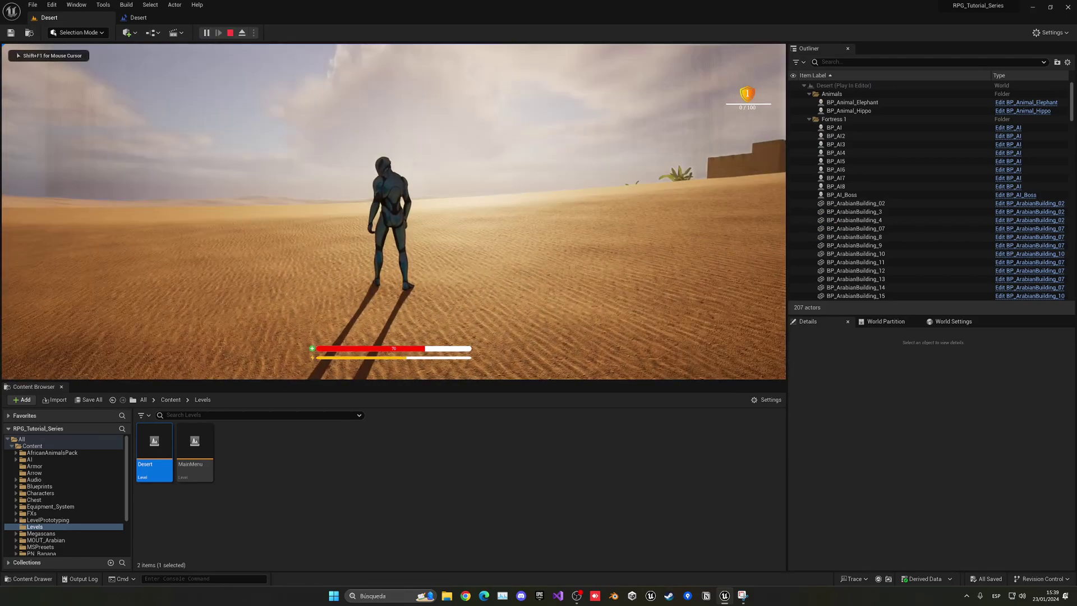
pyautogui.press('w')
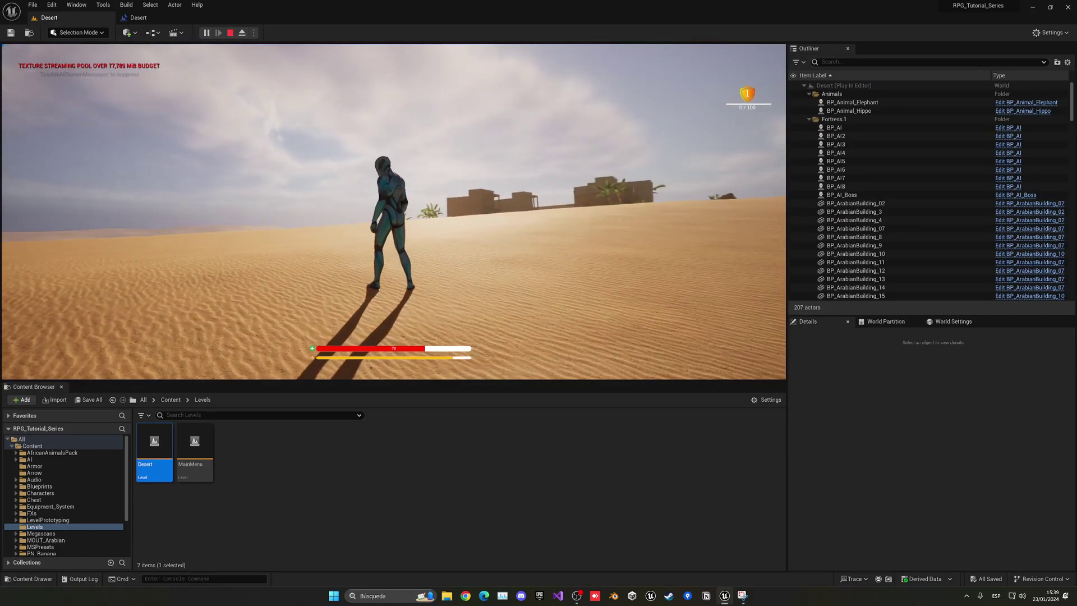
pyautogui.press('w')
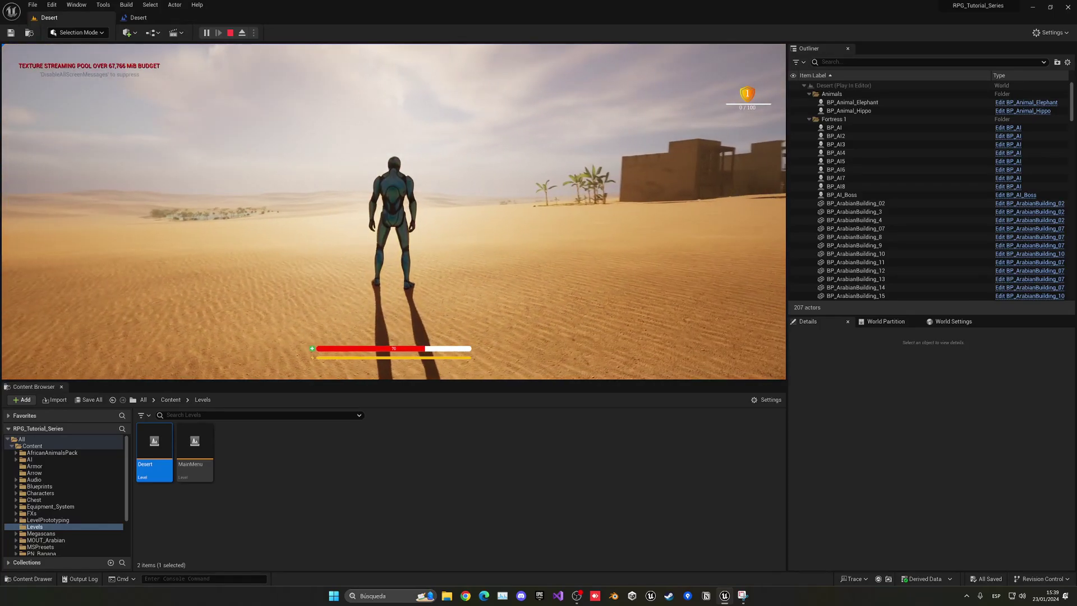
pyautogui.press('a')
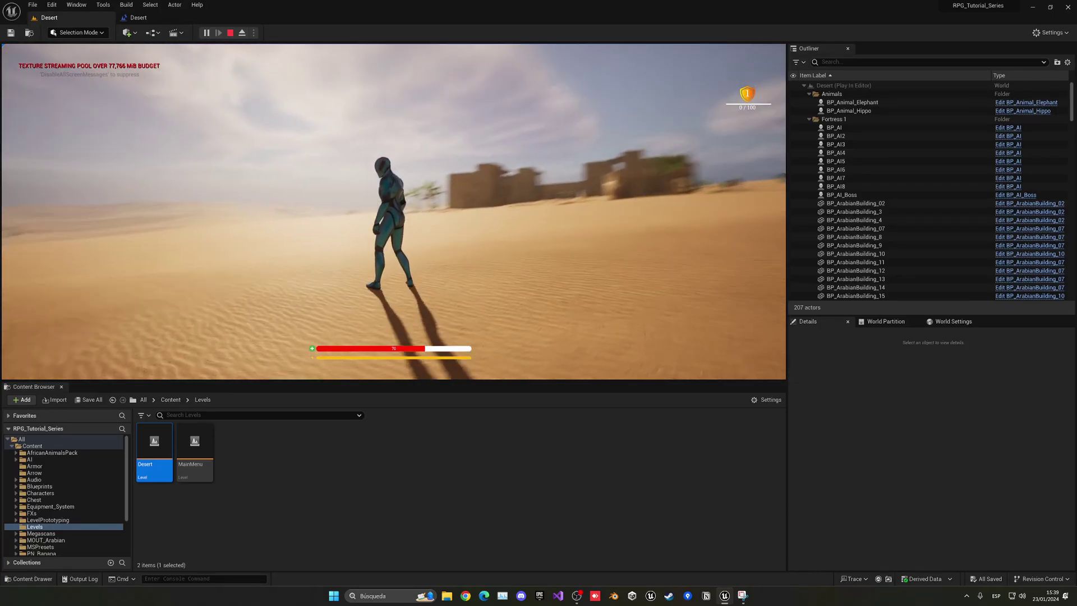
pyautogui.press('Escape')
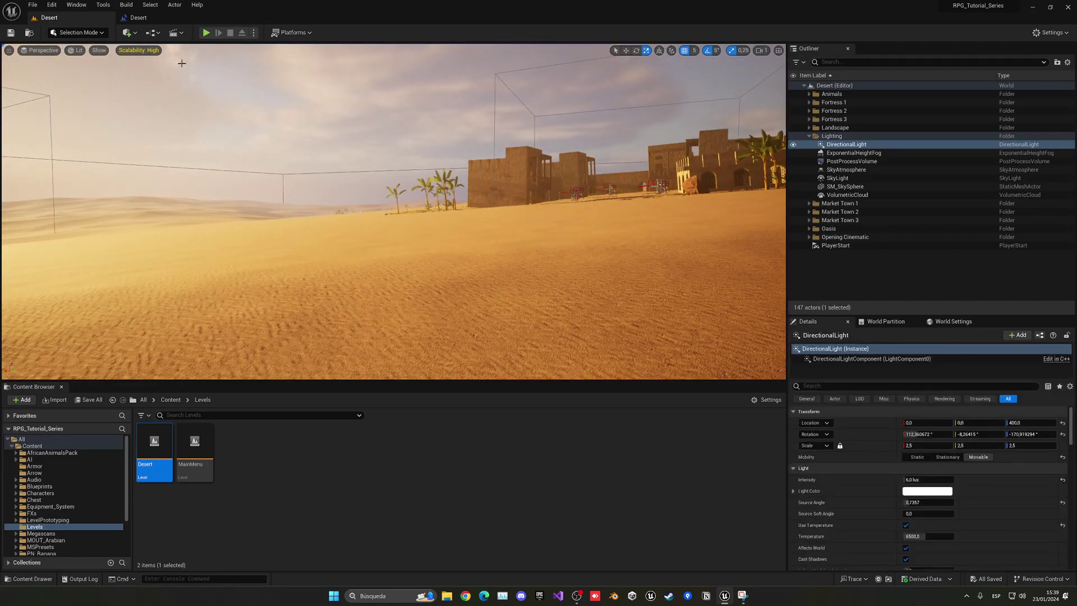
# - Set the default value of the Day Night Cycle Speed variable to 3 and compile the Level Blueprint
pyautogui.click(154, 20)
pyautogui.click(73, 169)
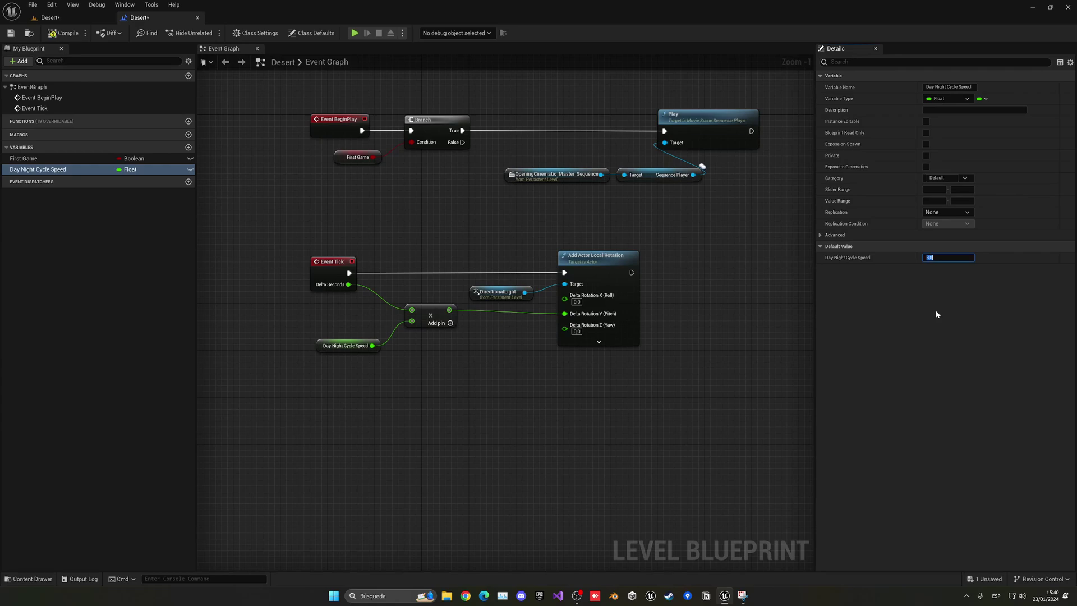
pyautogui.click(62, 33)
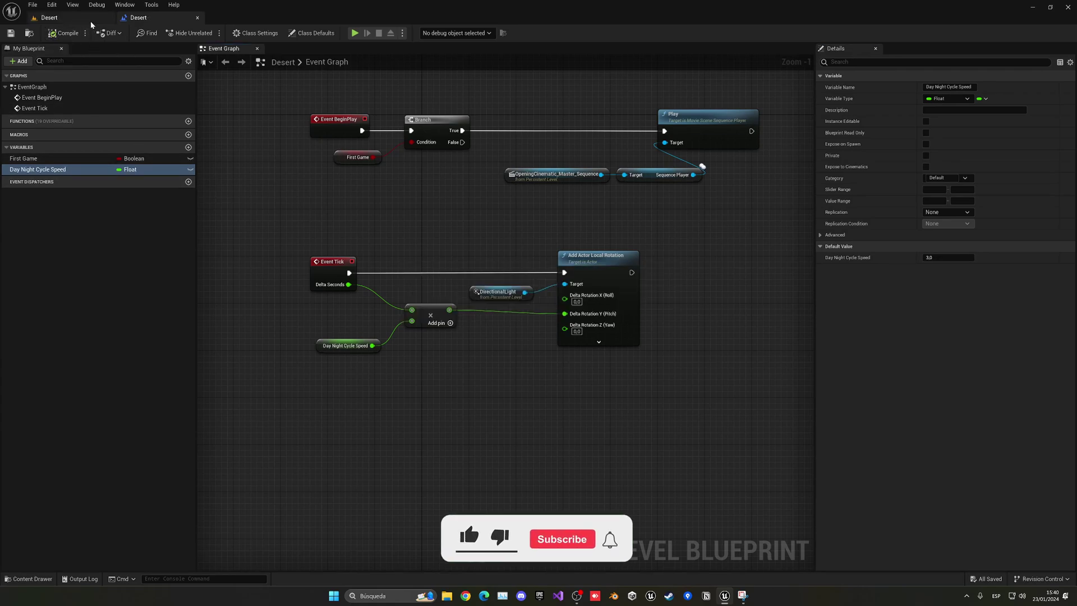
# - Play the Desert level again and run the character across the sand to check the adjusted day-night speed
pyautogui.click(91, 23)
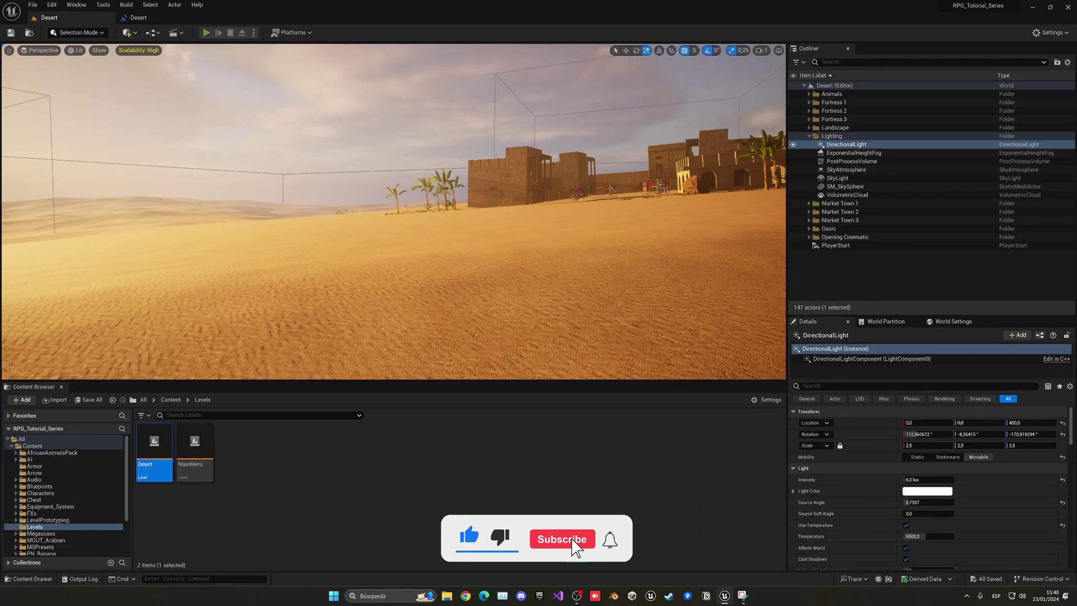
pyautogui.hotkey('alt', 'p')
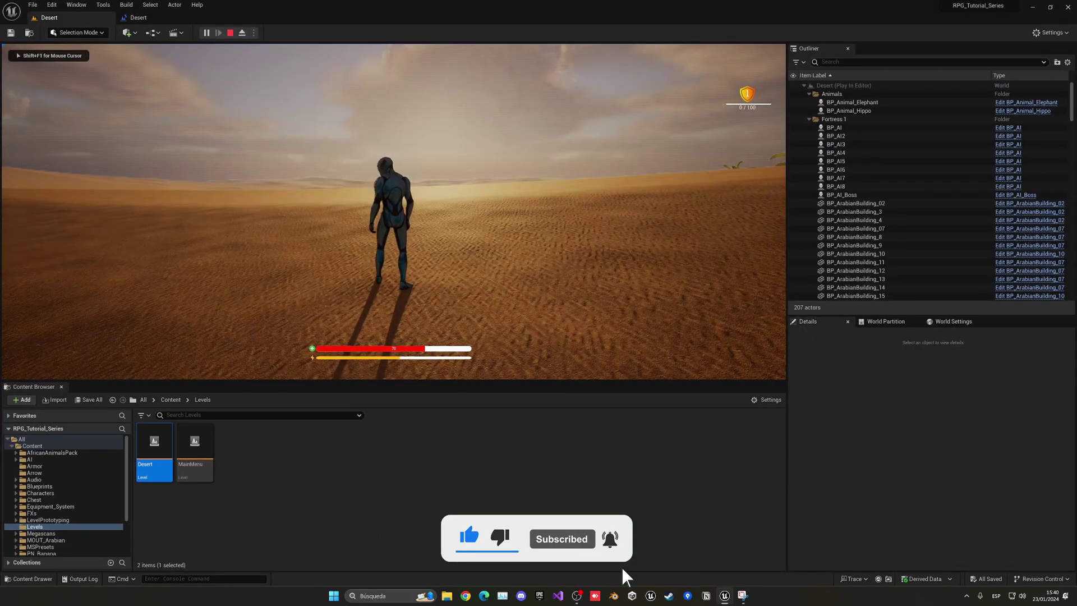
pyautogui.press('w')
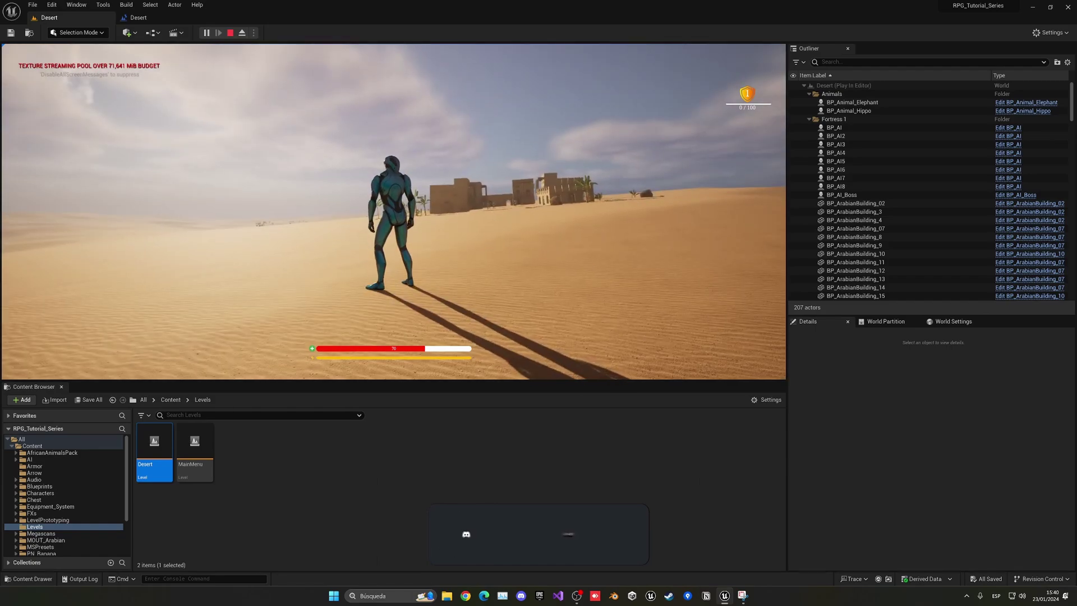
pyautogui.press('d')
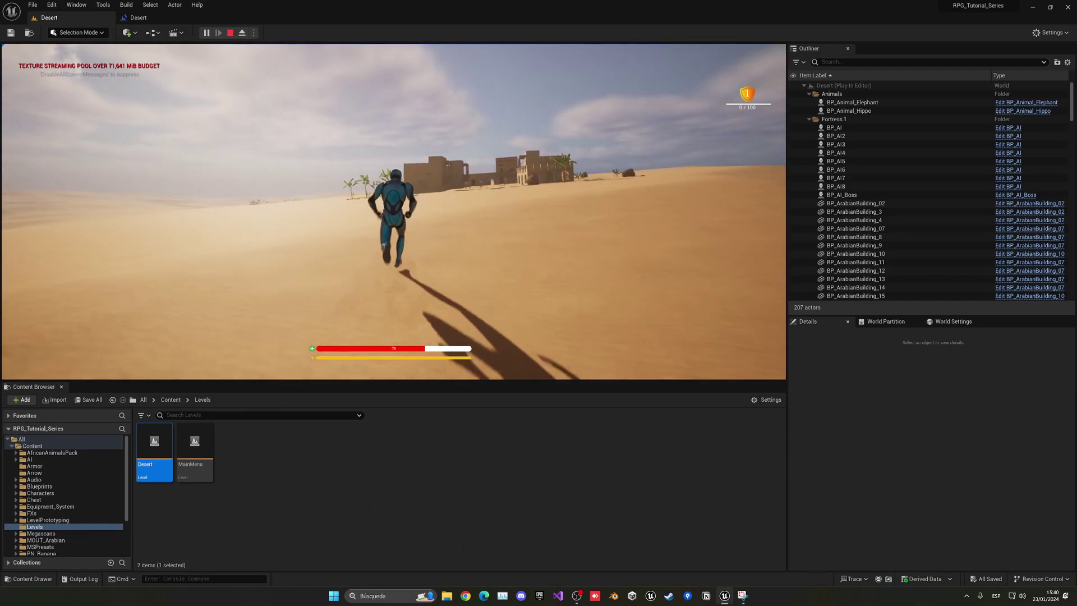